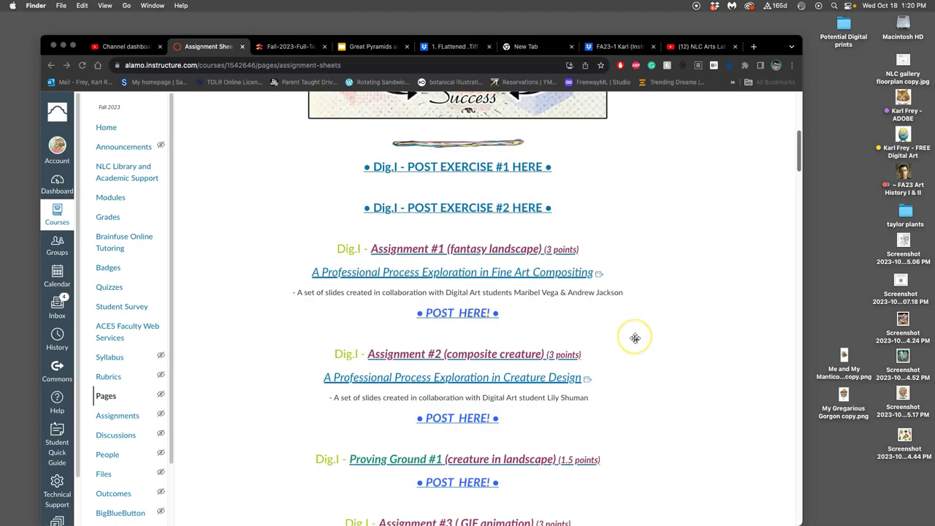
Open the final logo posting page for Assignment #4 (Vector Logo) from the assignment sheets page
{"action": "left_click", "coordinate": [520, 309]}
{"action": "scroll", "coordinate": [570, 361], "scroll_direction": "down", "scroll_amount": 1}
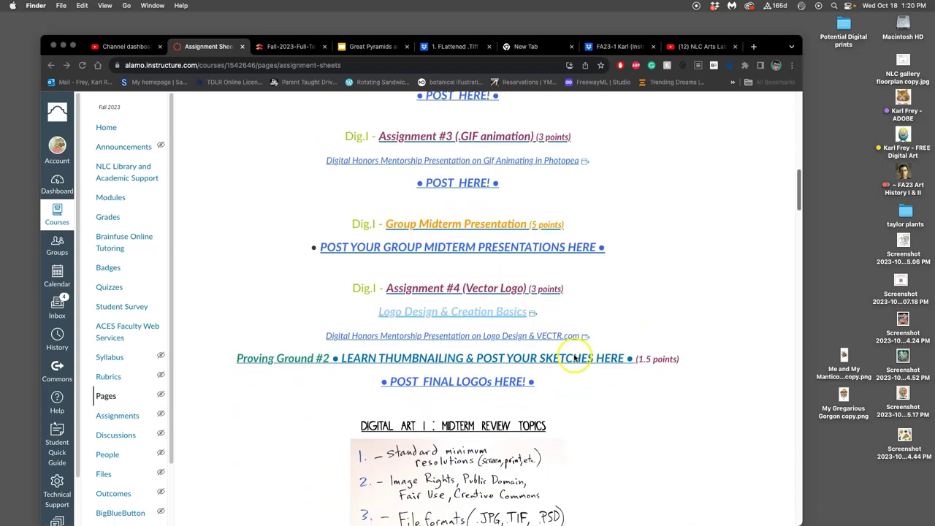
{"action": "left_click", "coordinate": [488, 387]}
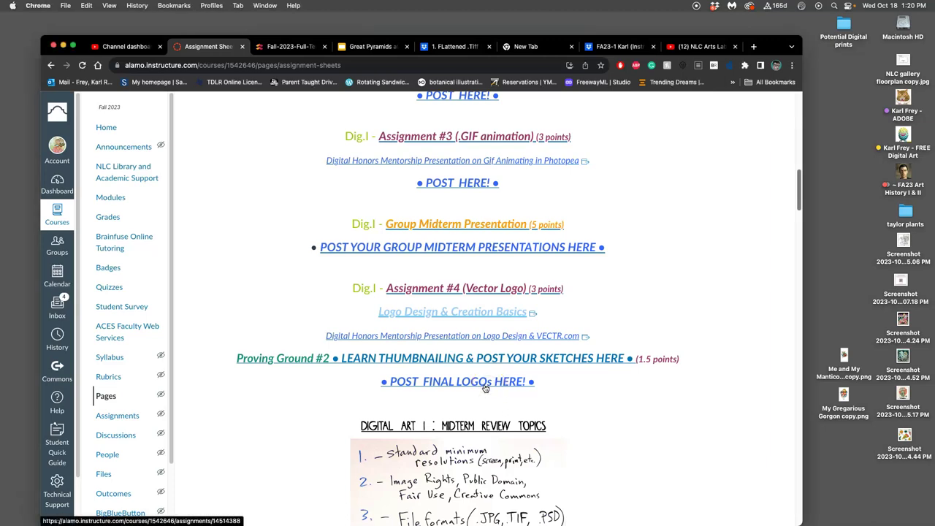
{"action": "left_click", "coordinate": [484, 387]}
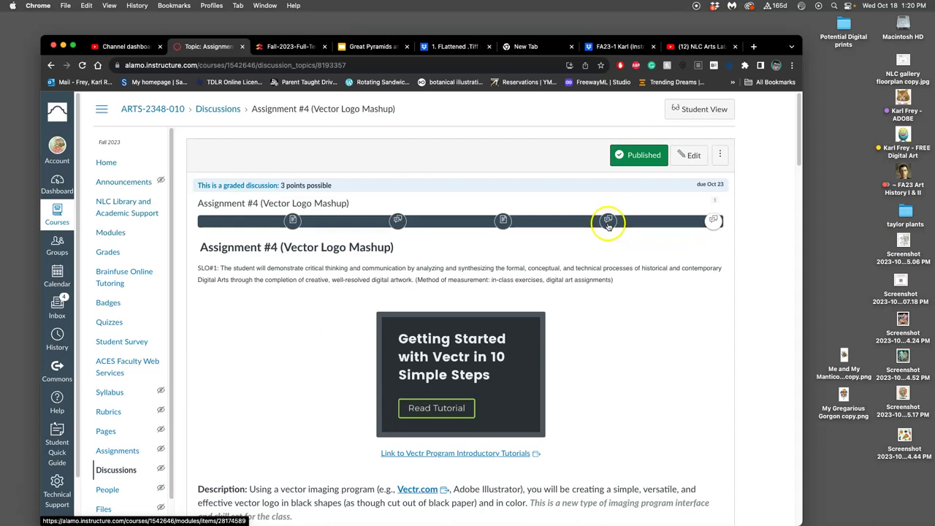
Open the Proving Ground #2 discussion and view its two criteria and the instructor's Day of the Dead Nighthawk thumbnail sketches
{"action": "left_click", "coordinate": [608, 224]}
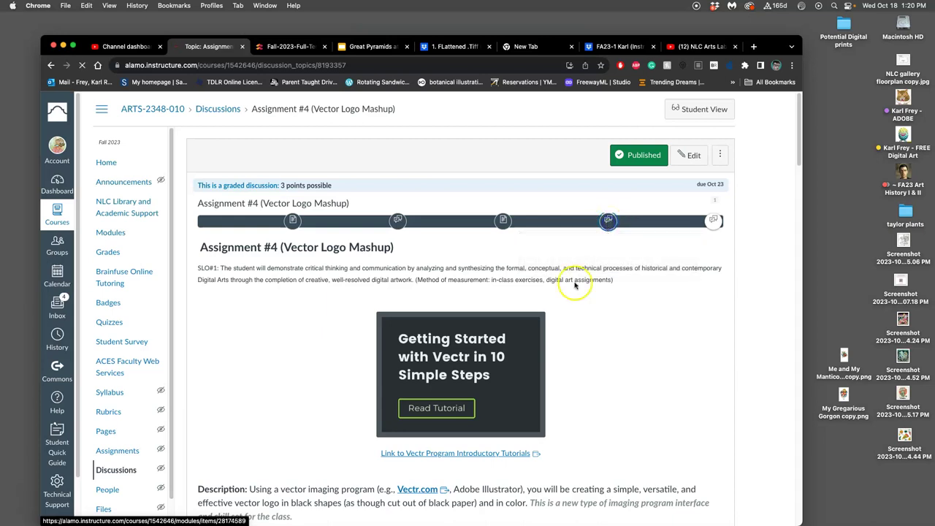
{"action": "scroll", "coordinate": [550, 309], "scroll_direction": "down", "scroll_amount": 2}
{"action": "scroll", "coordinate": [548, 308], "scroll_direction": "down", "scroll_amount": 15}
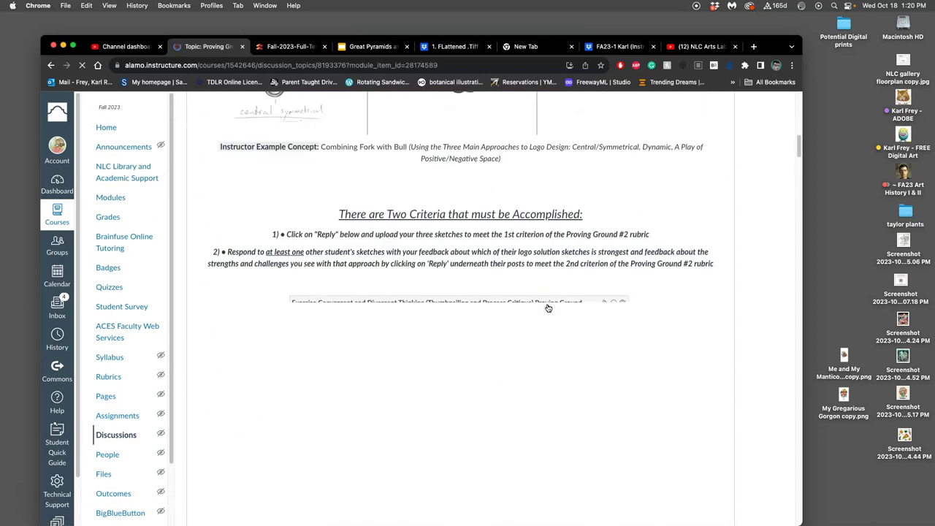
{"action": "scroll", "coordinate": [547, 307], "scroll_direction": "down", "scroll_amount": 3}
{"action": "scroll", "coordinate": [547, 308], "scroll_direction": "up", "scroll_amount": 2}
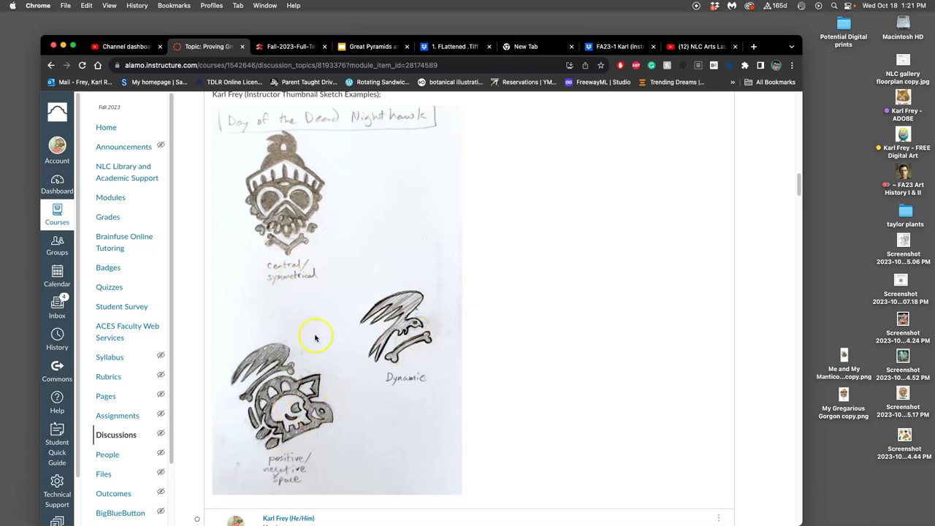
Review the students' posted logo thumbnails and feedback replies, the Proving Ground #2 rubric, and the instructor's example sketches
{"action": "scroll", "coordinate": [315, 337], "scroll_direction": "down", "scroll_amount": 10}
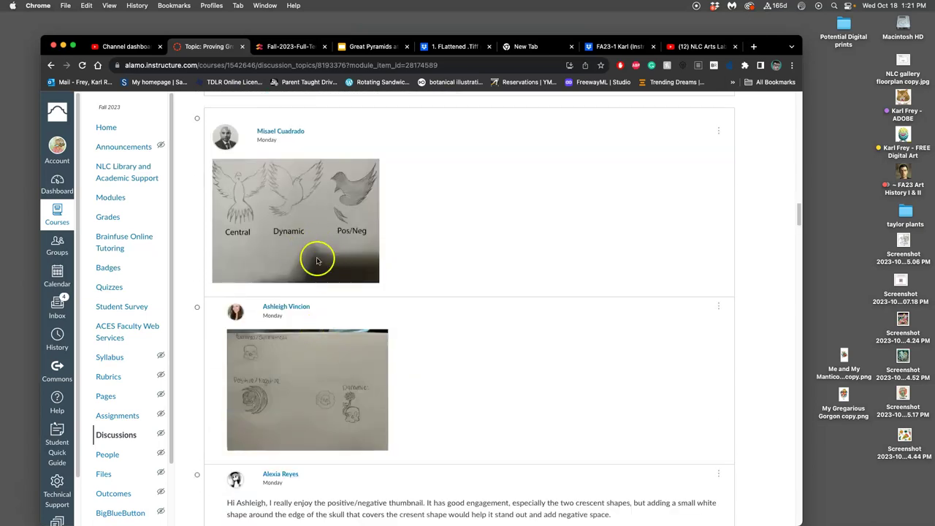
{"action": "scroll", "coordinate": [327, 351], "scroll_direction": "down", "scroll_amount": 4}
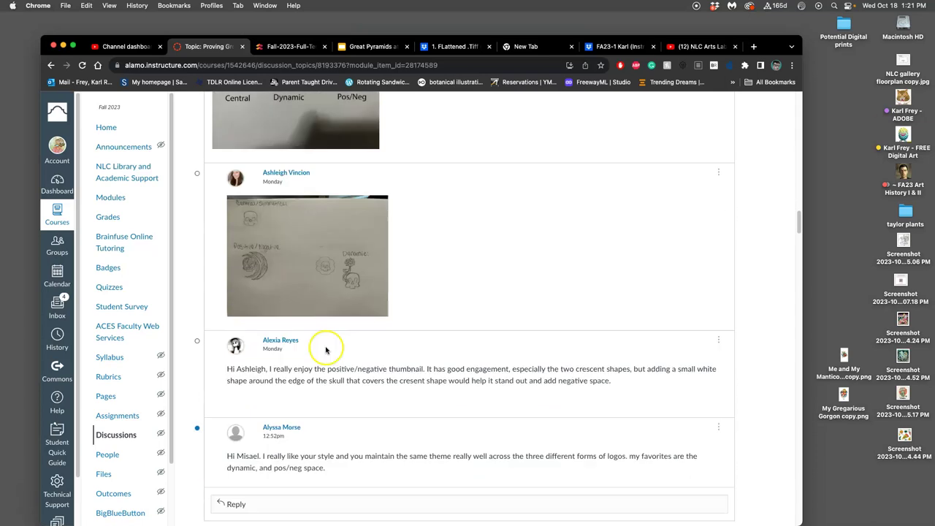
{"action": "scroll", "coordinate": [326, 350], "scroll_direction": "down", "scroll_amount": 4}
{"action": "scroll", "coordinate": [324, 358], "scroll_direction": "down", "scroll_amount": 10}
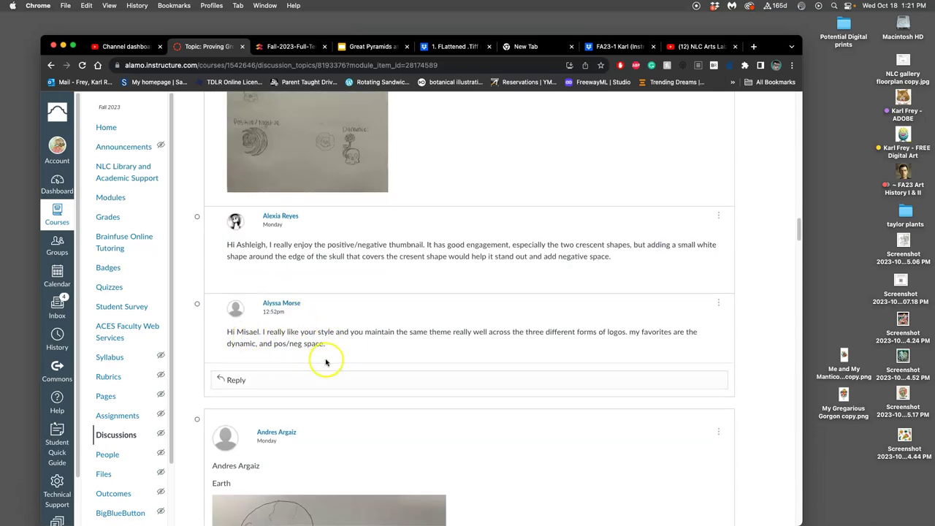
{"action": "scroll", "coordinate": [325, 358], "scroll_direction": "down", "scroll_amount": 5}
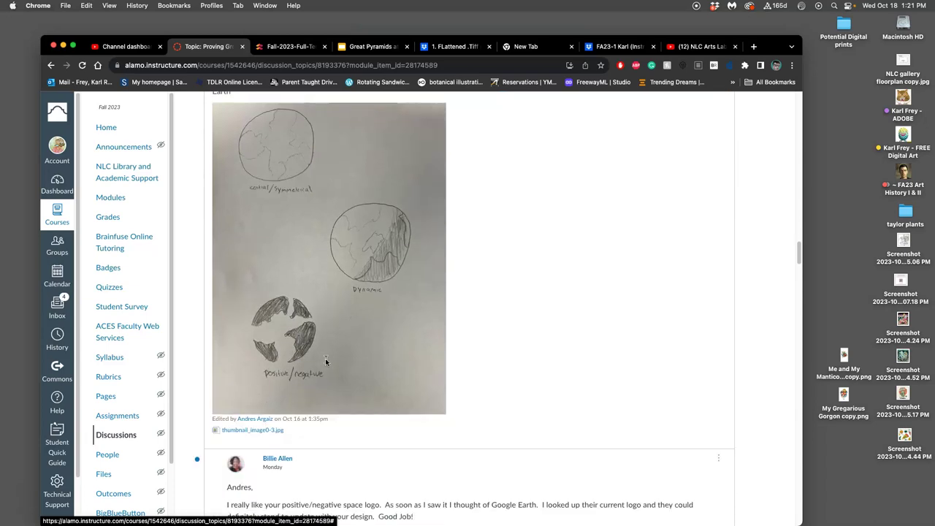
{"action": "scroll", "coordinate": [326, 465], "scroll_direction": "down", "scroll_amount": 11}
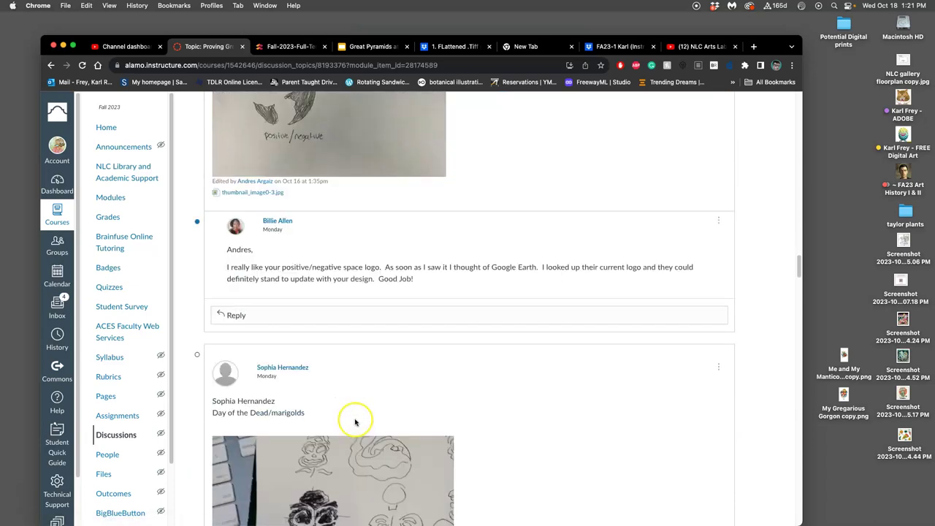
{"action": "scroll", "coordinate": [354, 420], "scroll_direction": "down", "scroll_amount": 4}
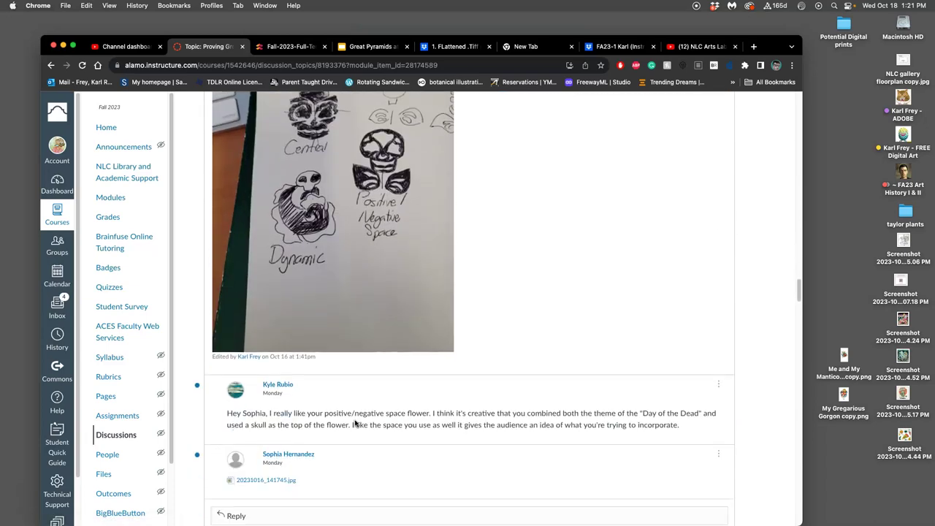
{"action": "scroll", "coordinate": [322, 329], "scroll_direction": "up", "scroll_amount": 20}
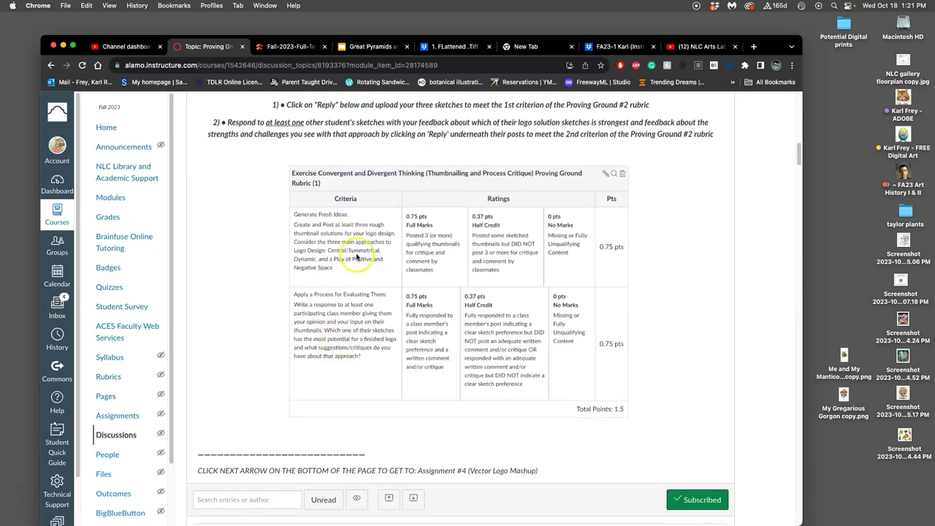
{"action": "scroll", "coordinate": [446, 302], "scroll_direction": "down", "scroll_amount": 15}
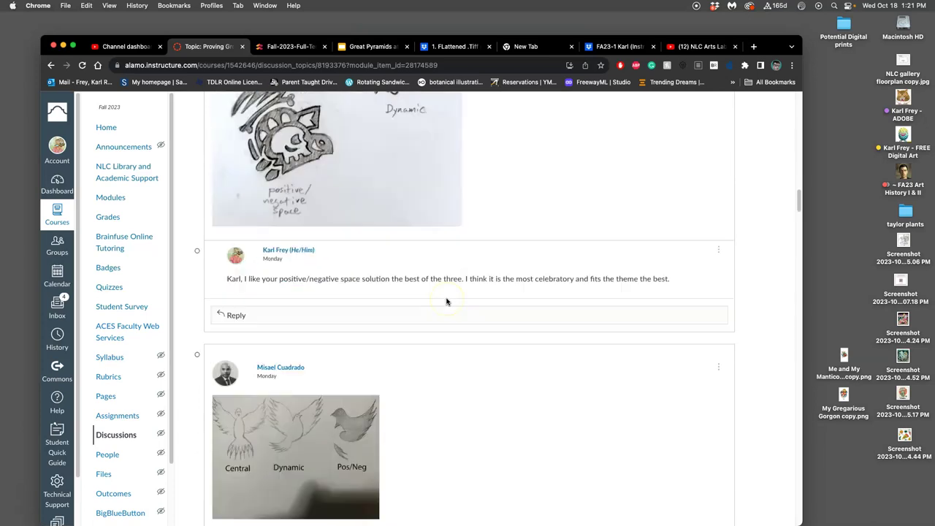
{"action": "scroll", "coordinate": [446, 301], "scroll_direction": "up", "scroll_amount": 3}
{"action": "scroll", "coordinate": [446, 302], "scroll_direction": "up", "scroll_amount": 2}
{"action": "left_click", "coordinate": [296, 223]}
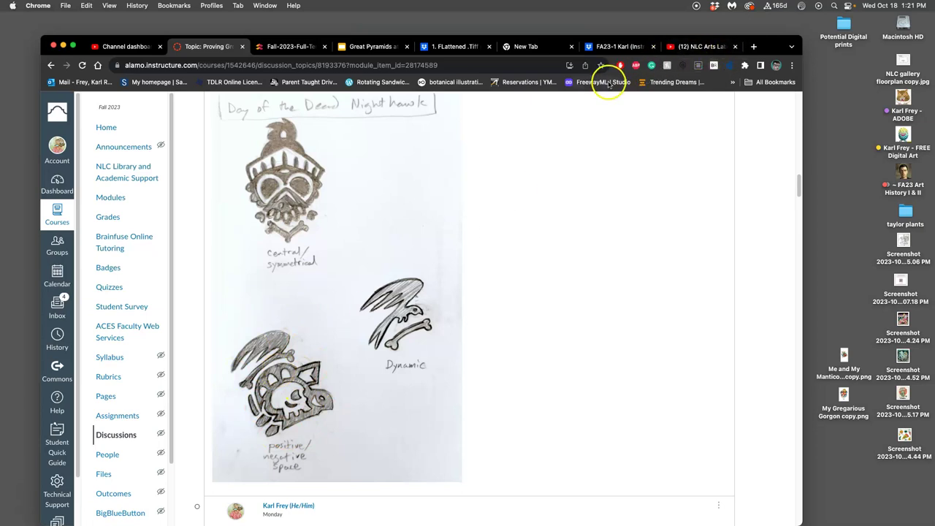
Return to the Assignment #4 (Vector Logo Mashup) discussion and view the instructor's refined positive/negative space sketch
{"action": "scroll", "coordinate": [633, 143], "scroll_direction": "up", "scroll_amount": 15}
{"action": "left_click", "coordinate": [710, 220]}
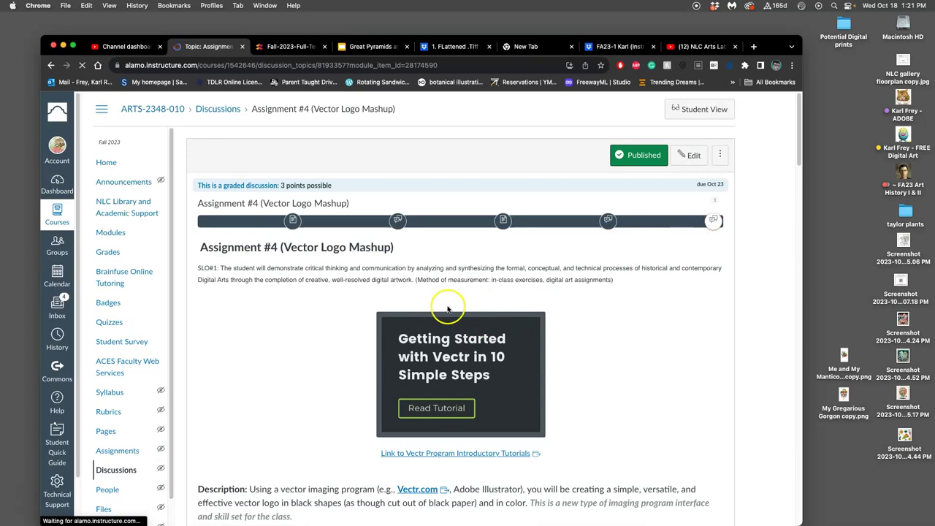
{"action": "scroll", "coordinate": [481, 307], "scroll_direction": "down", "scroll_amount": 5}
{"action": "scroll", "coordinate": [499, 305], "scroll_direction": "down", "scroll_amount": 20}
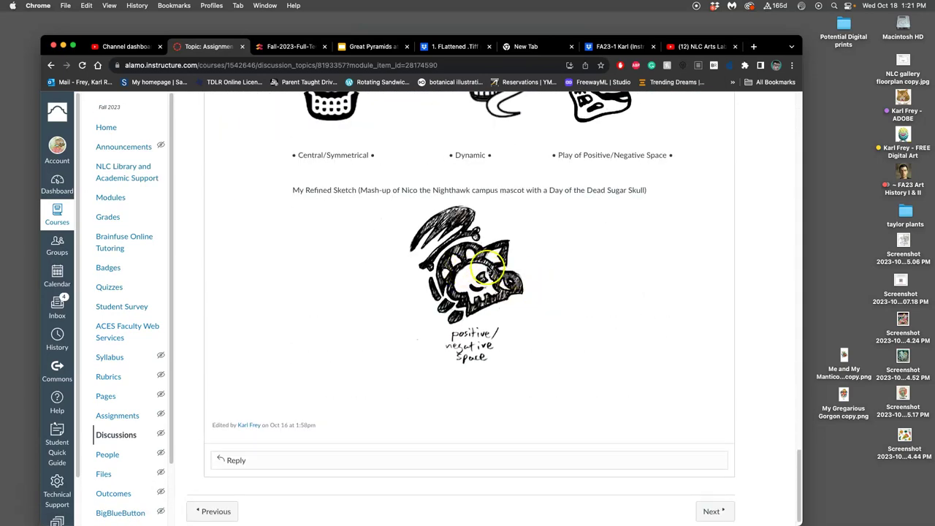
Open the Assignment #4 folder inside the FREE Digital Art folder, select the sketch screenshot PNG, and move the window beside the browser
{"action": "double_click", "coordinate": [902, 133]}
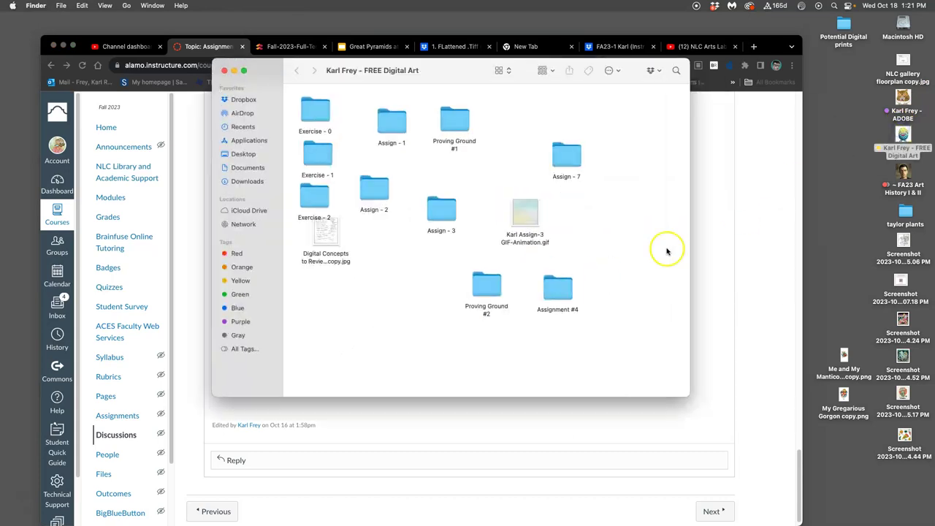
{"action": "double_click", "coordinate": [567, 295]}
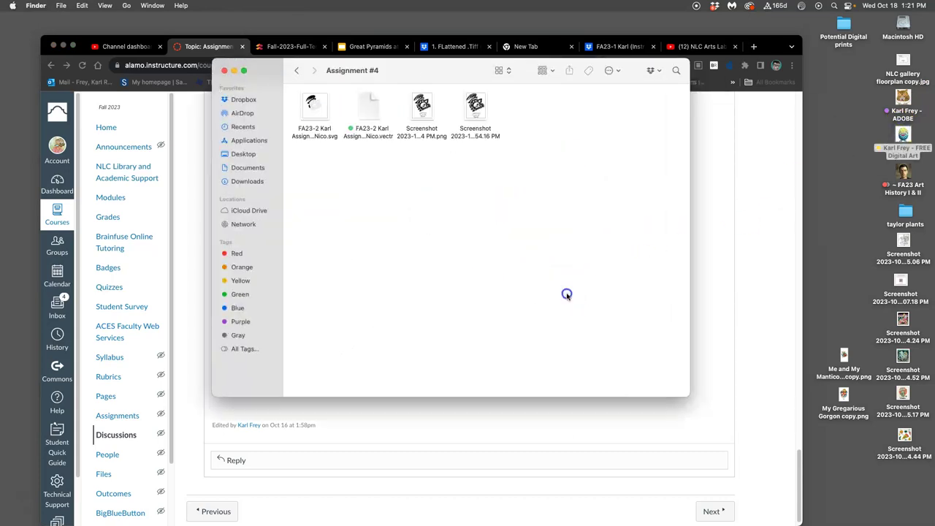
{"action": "left_click", "coordinate": [432, 114]}
{"action": "left_click_drag", "start_coordinate": [428, 69], "coordinate": [820, 154]}
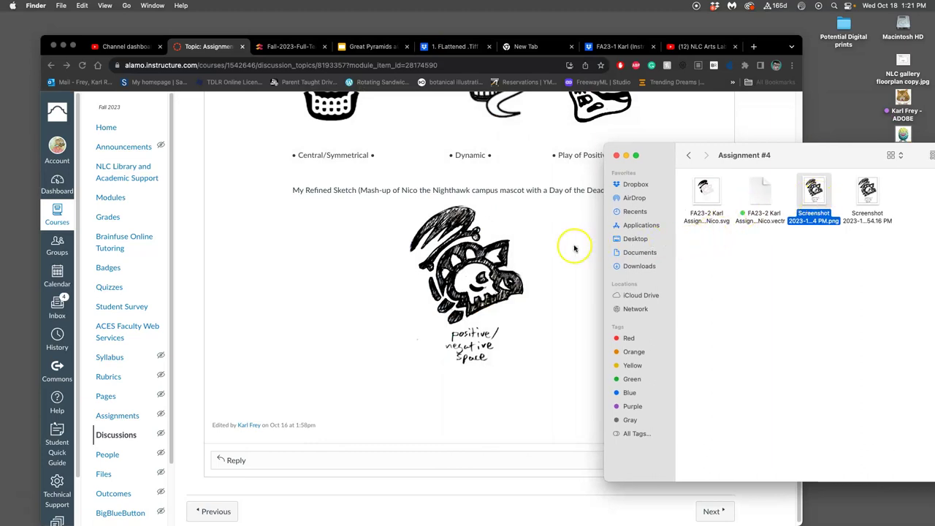
Open Vectr.com from the Assignment #4 description and sign in with the Google account
{"action": "left_click", "coordinate": [574, 249]}
{"action": "scroll", "coordinate": [566, 241], "scroll_direction": "up", "scroll_amount": 15}
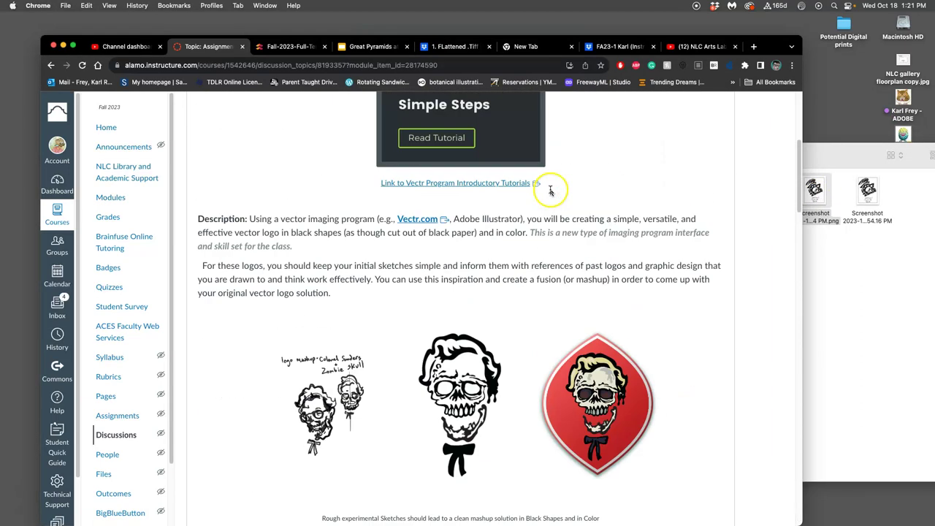
{"action": "left_click", "coordinate": [418, 218]}
{"action": "left_click", "coordinate": [528, 219]}
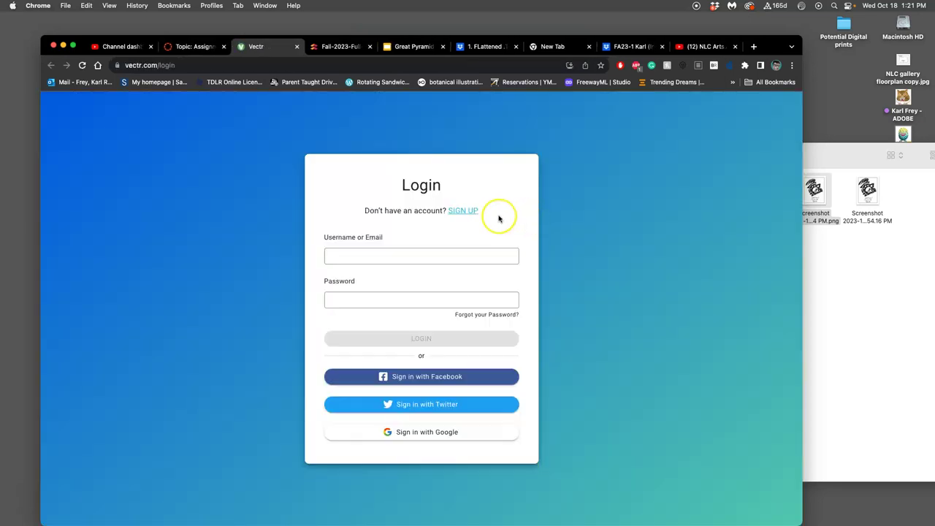
{"action": "left_click", "coordinate": [422, 435]}
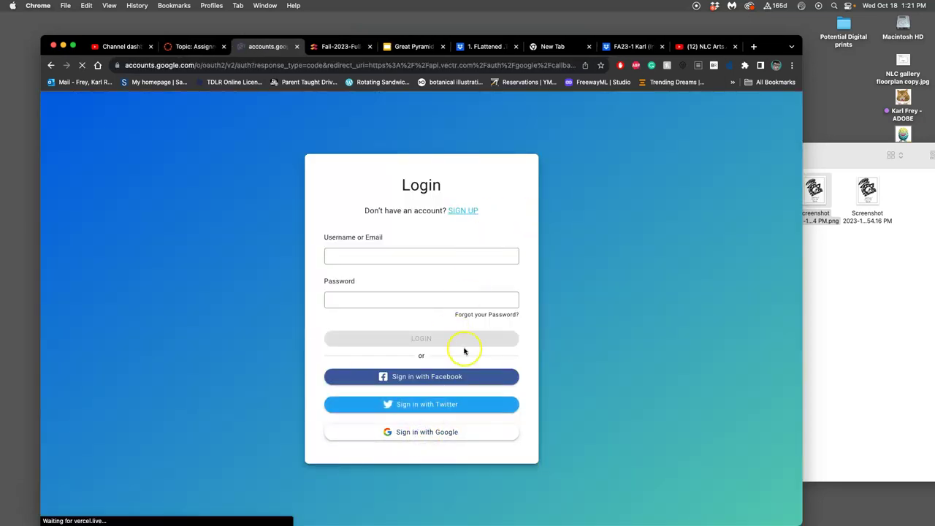
{"action": "left_click", "coordinate": [374, 291]}
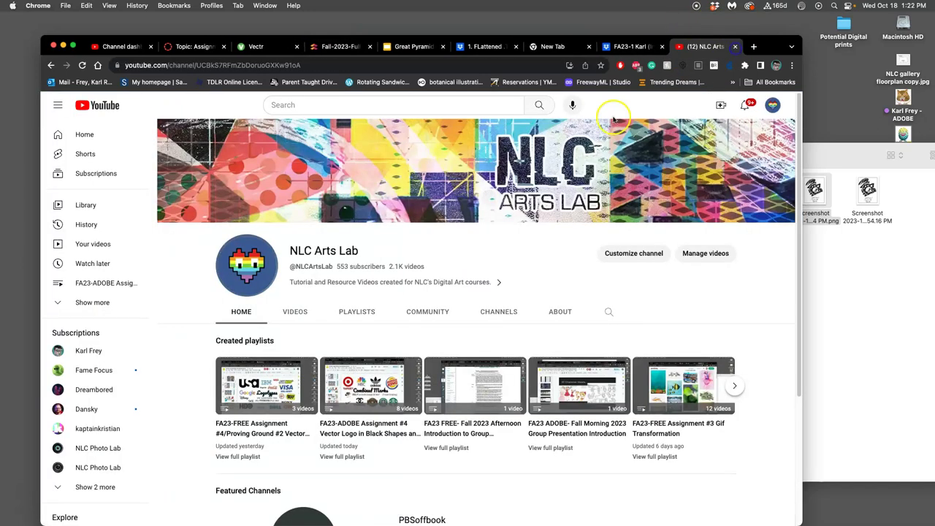
Return to the Vectr file gallery and open the Untitled artwork dated 10/16/2023
{"action": "left_click", "coordinate": [734, 46]}
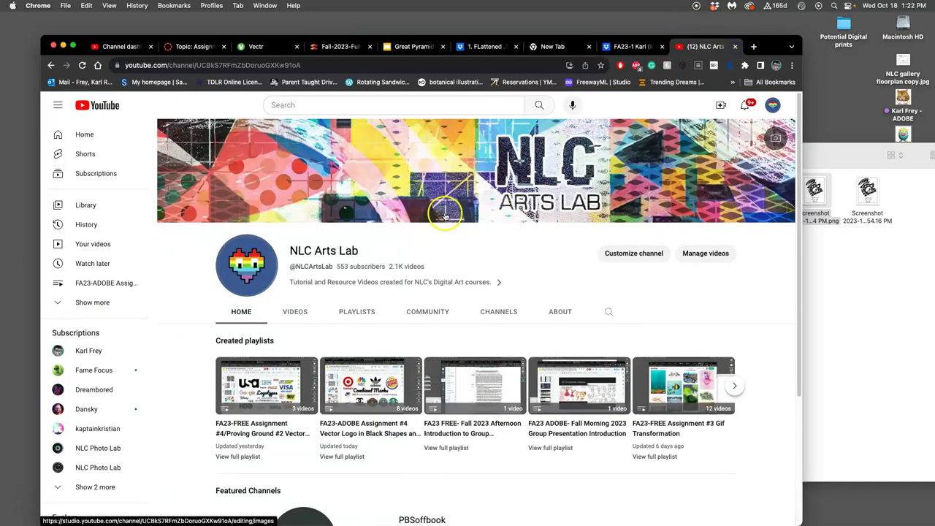
{"action": "left_click", "coordinate": [255, 46]}
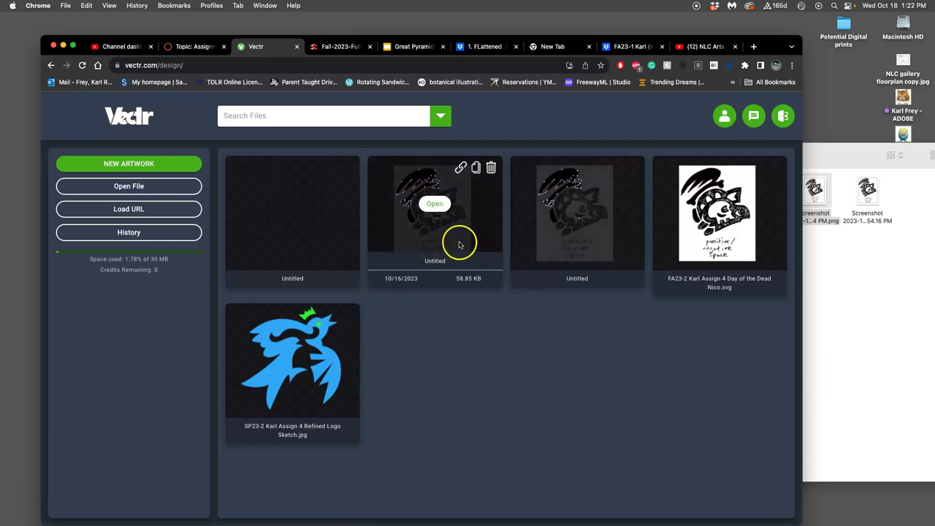
{"action": "left_click", "coordinate": [434, 203]}
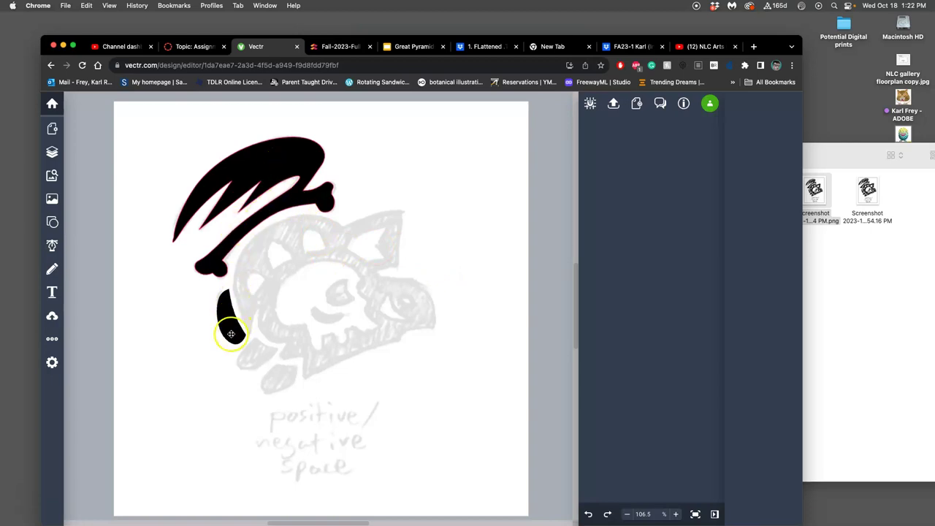
Display the artwork's layers and toggle the bottom sketch layer's visibility off and back on
{"action": "scroll", "coordinate": [299, 282], "scroll_direction": "left", "scroll_amount": 2}
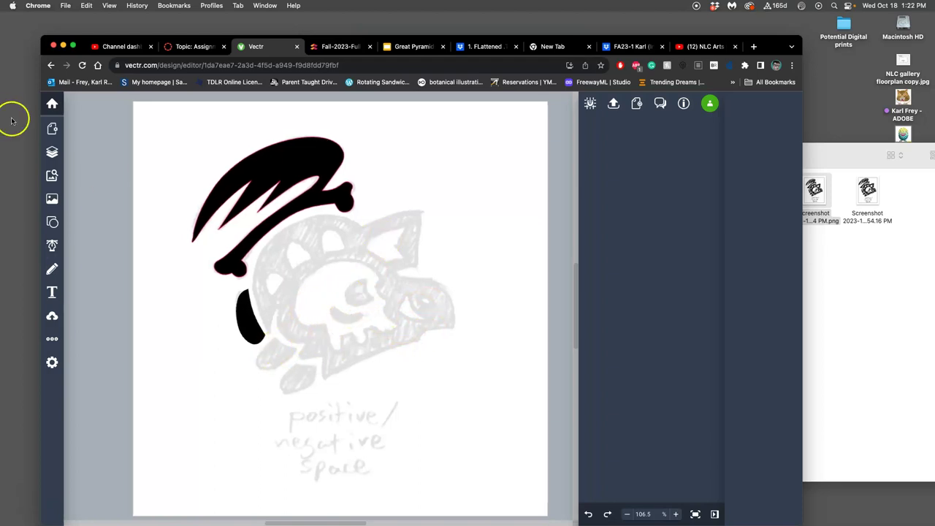
{"action": "left_click", "coordinate": [51, 151]}
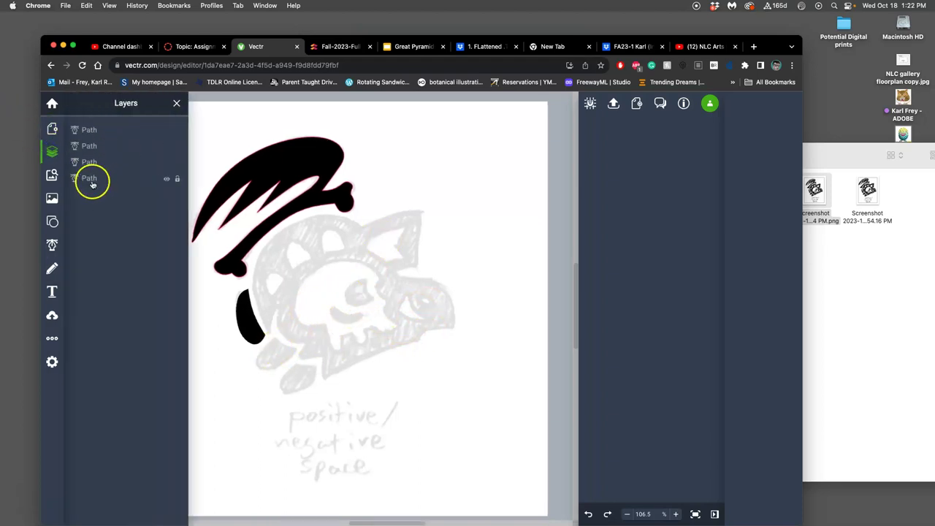
{"action": "left_click", "coordinate": [166, 179]}
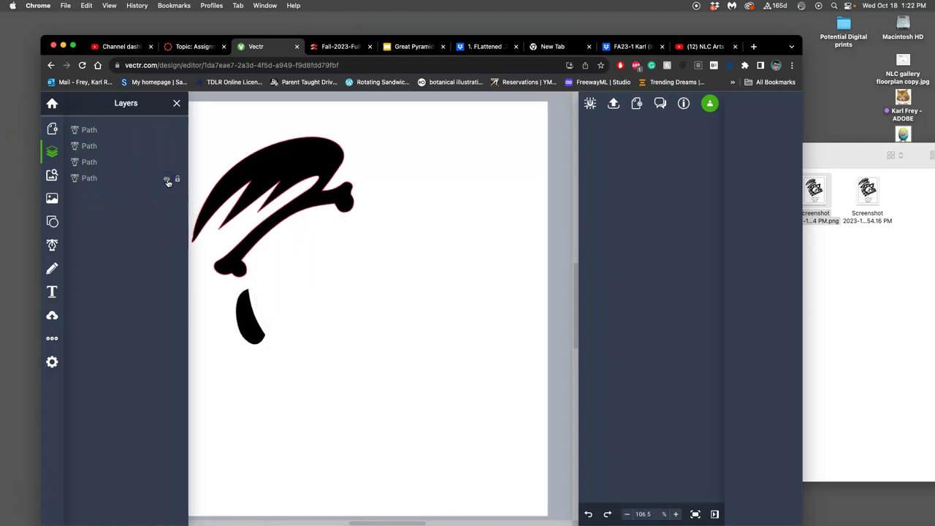
{"action": "left_click", "coordinate": [167, 178]}
{"action": "left_click", "coordinate": [167, 179]}
{"action": "left_click", "coordinate": [167, 179]}
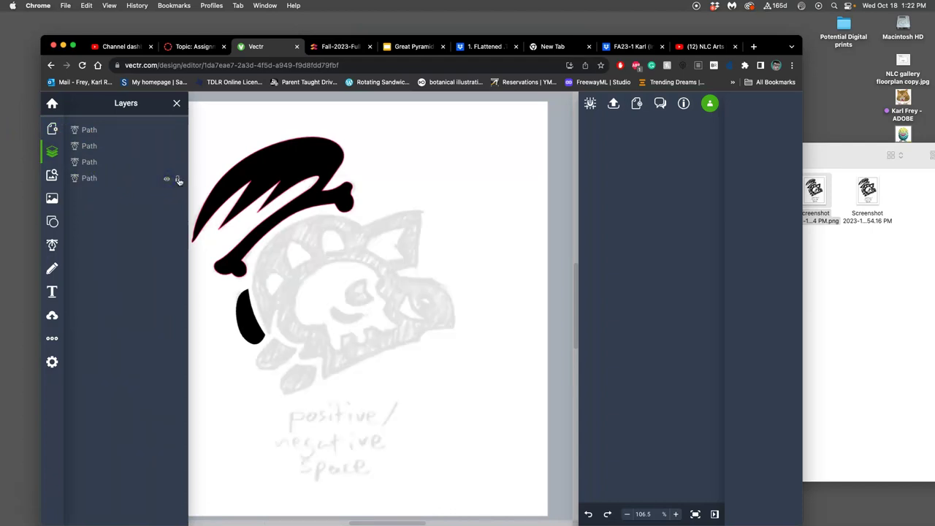
Unlock the bottom sketch layer, set its opacity to 15%, and lock it again
{"action": "left_click", "coordinate": [91, 178]}
{"action": "mouse_move", "coordinate": [593, 266]}
{"action": "left_mouse_down"}
{"action": "mouse_move", "coordinate": [651, 267]}
{"action": "mouse_move", "coordinate": [597, 268]}
{"action": "left_mouse_up"}
{"action": "left_click", "coordinate": [251, 309]}
{"action": "left_click", "coordinate": [598, 268]}
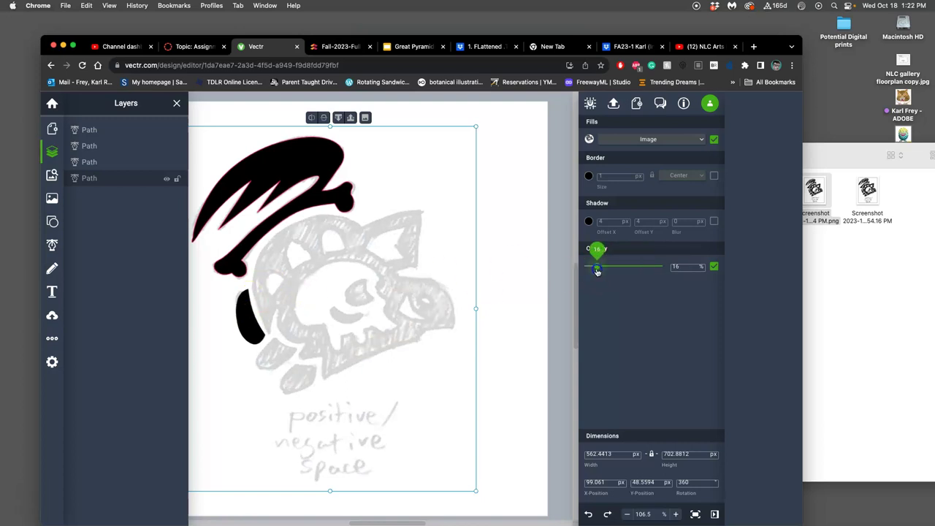
{"action": "left_click_drag", "start_coordinate": [597, 270], "coordinate": [596, 271]}
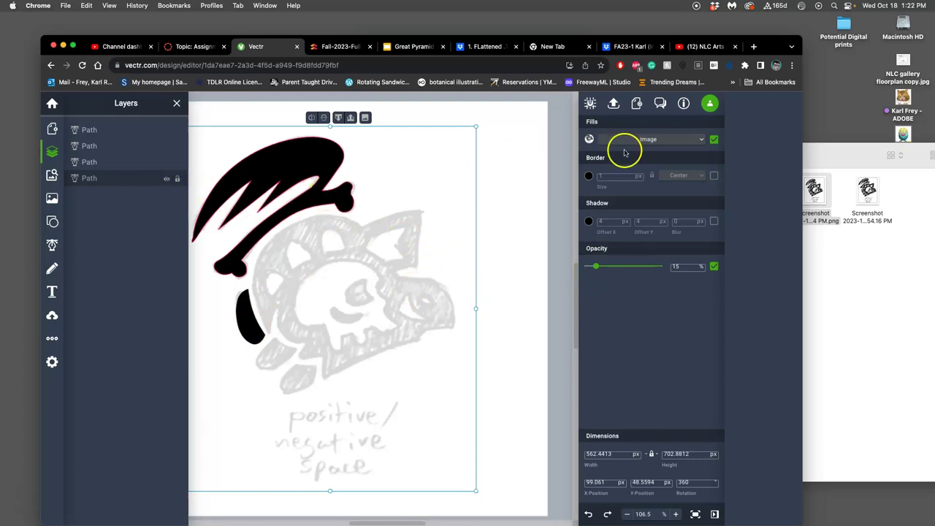
Set the fill of the large hat-and-bone shape to black and turn off its border
{"action": "left_click", "coordinate": [334, 188]}
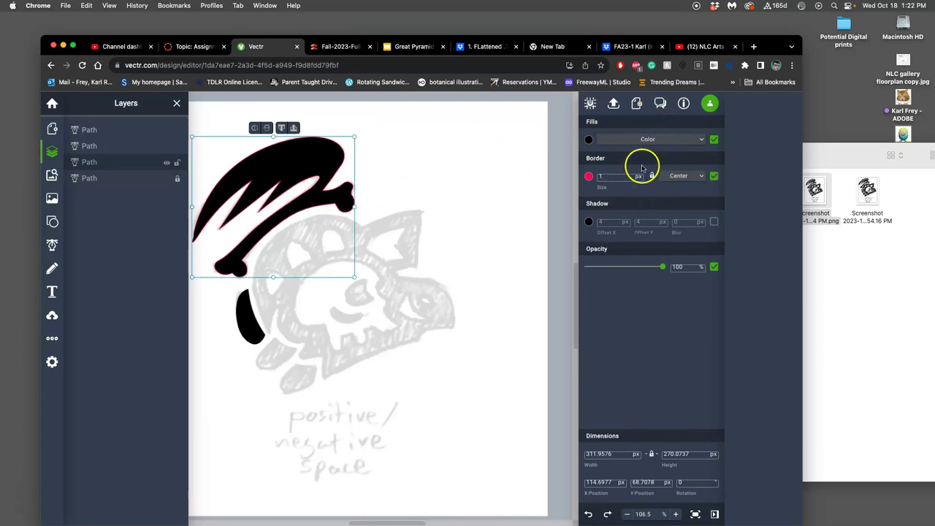
{"action": "left_click", "coordinate": [589, 140]}
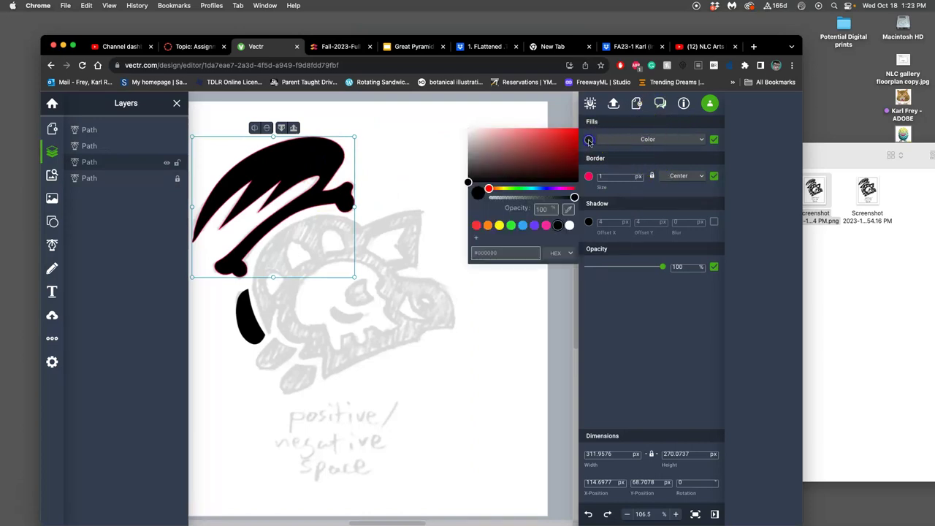
{"action": "left_click", "coordinate": [558, 226]}
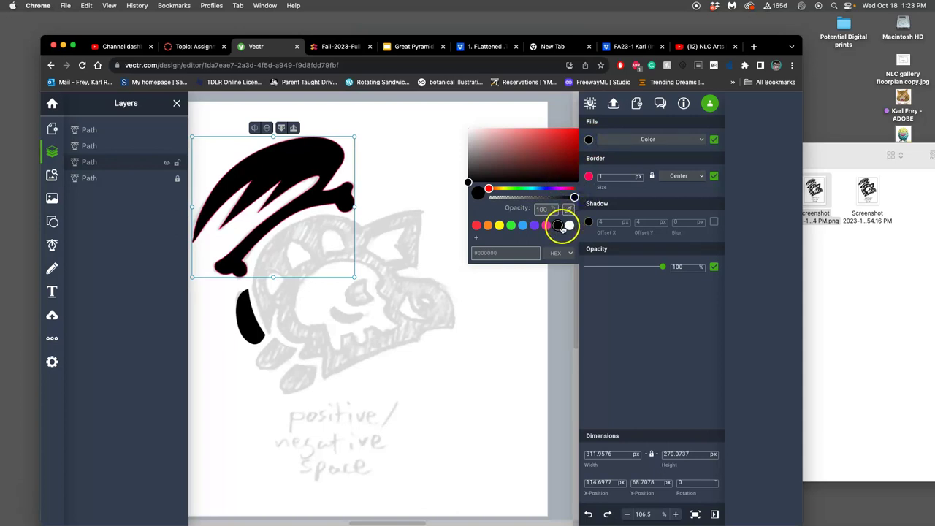
{"action": "left_click", "coordinate": [679, 162]}
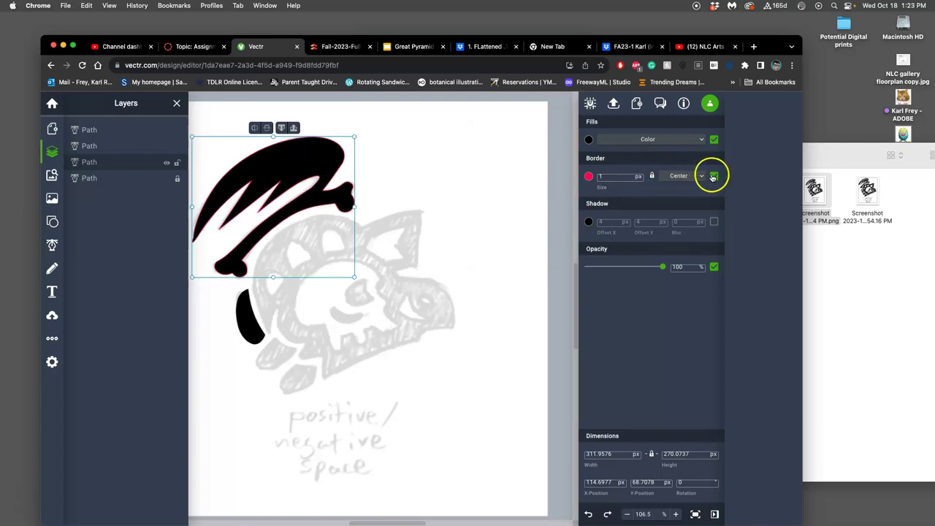
{"action": "left_click", "coordinate": [531, 223]}
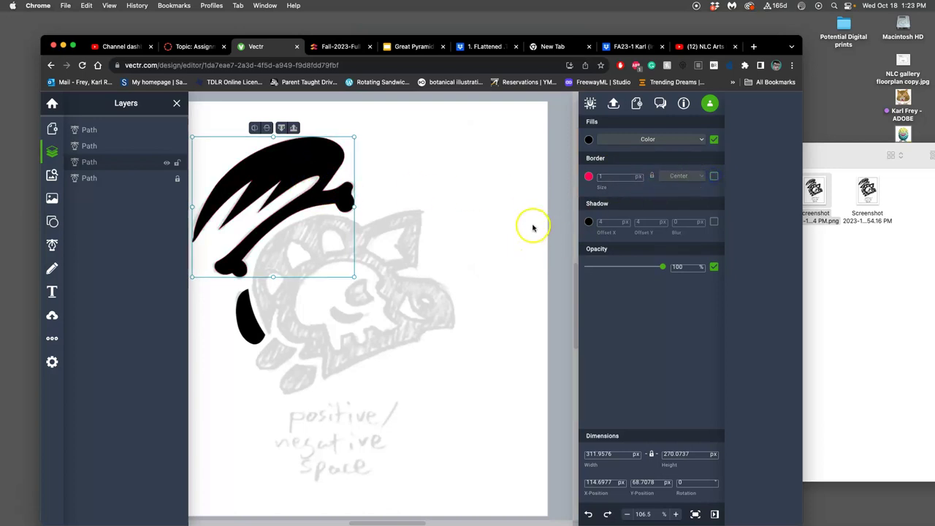
Duplicate the small curved black shape, then resize it to about 83 × 51 px and rotate it to 333° over the next sketched segment
{"action": "scroll", "coordinate": [341, 218], "scroll_direction": "left", "scroll_amount": 2}
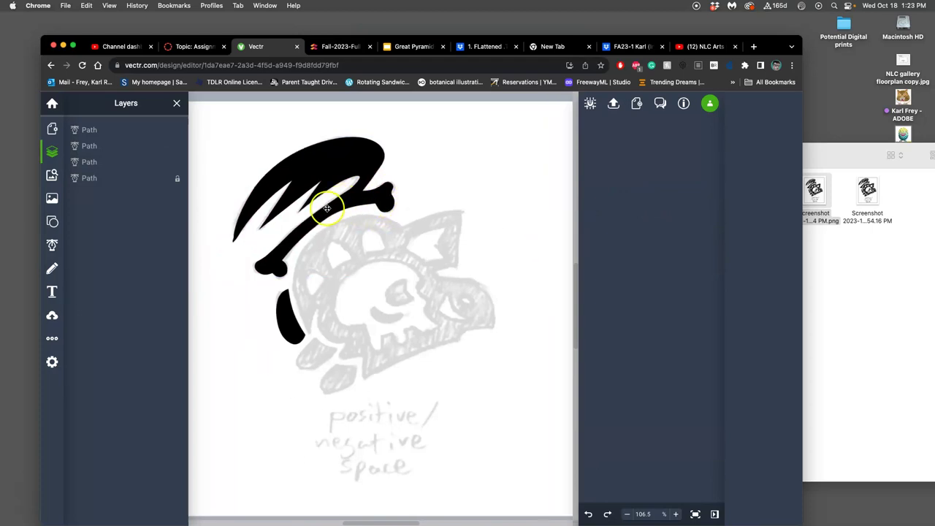
{"action": "scroll", "coordinate": [335, 210], "scroll_direction": "down", "scroll_amount": 1}
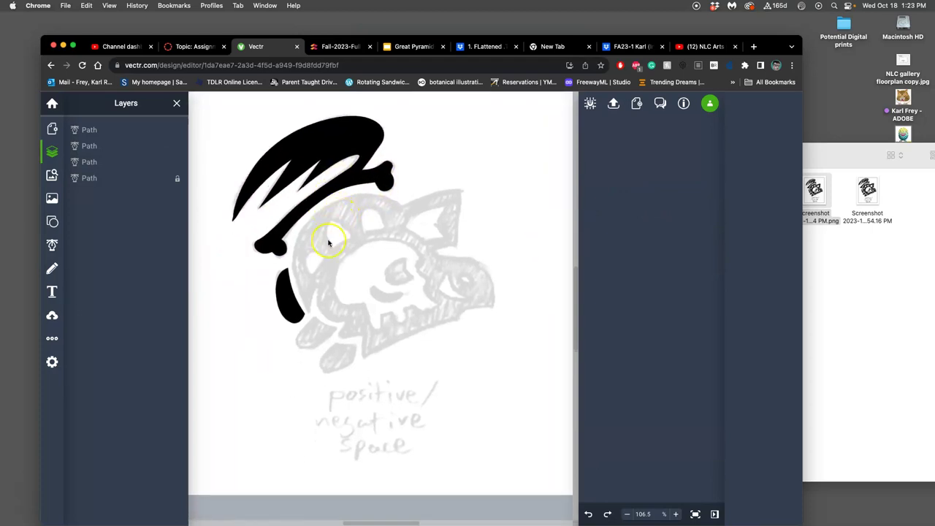
{"action": "left_click", "coordinate": [288, 302]}
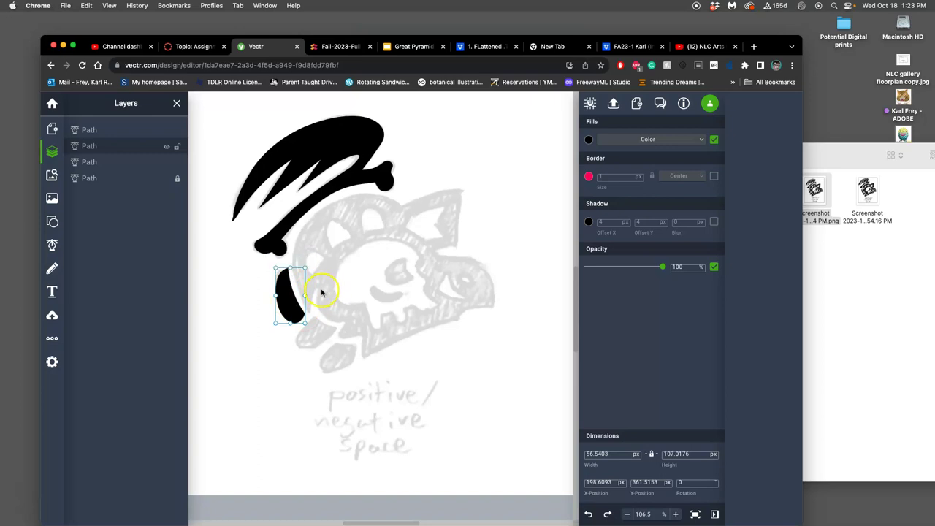
{"action": "key", "text": "super+d"}
{"action": "left_click_drag", "start_coordinate": [297, 305], "coordinate": [358, 322]}
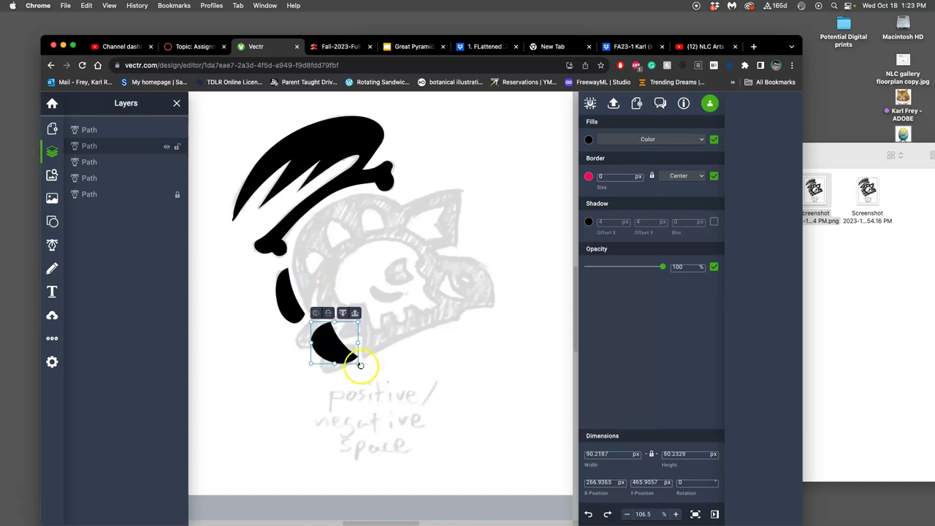
{"action": "left_click_drag", "start_coordinate": [361, 365], "coordinate": [329, 326]}
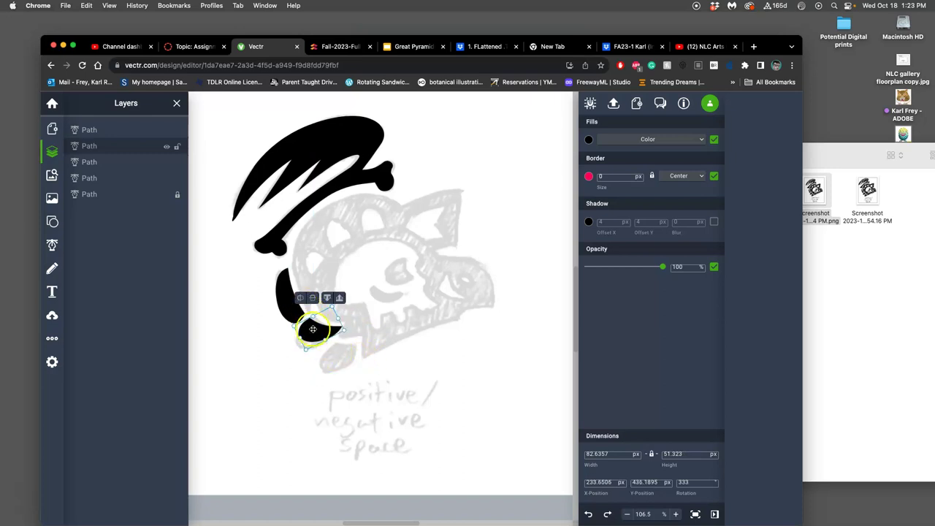
{"action": "left_click", "coordinate": [281, 356]}
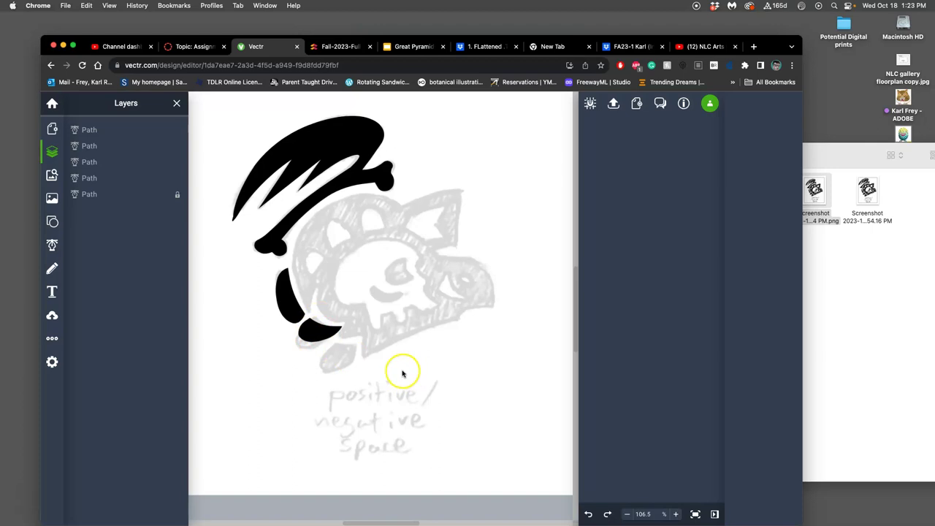
Nudge the duplicated shape slightly upward and display its path nodes for comparison with the sketched segment
{"action": "scroll", "coordinate": [369, 356], "scroll_direction": "up", "scroll_amount": 4}
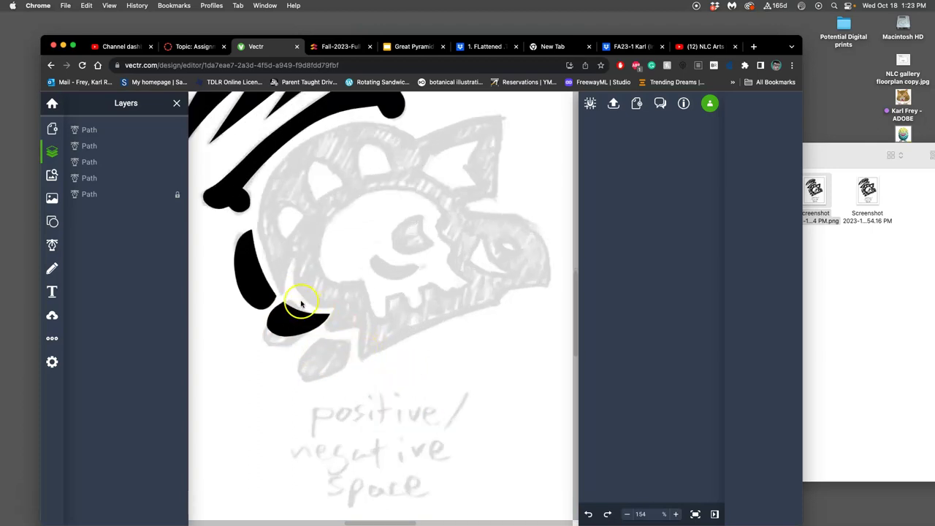
{"action": "mouse_move", "coordinate": [295, 324]}
{"action": "left_mouse_down"}
{"action": "mouse_move", "coordinate": [305, 329]}
{"action": "mouse_move", "coordinate": [292, 319]}
{"action": "left_mouse_up"}
{"action": "double_click", "coordinate": [298, 319]}
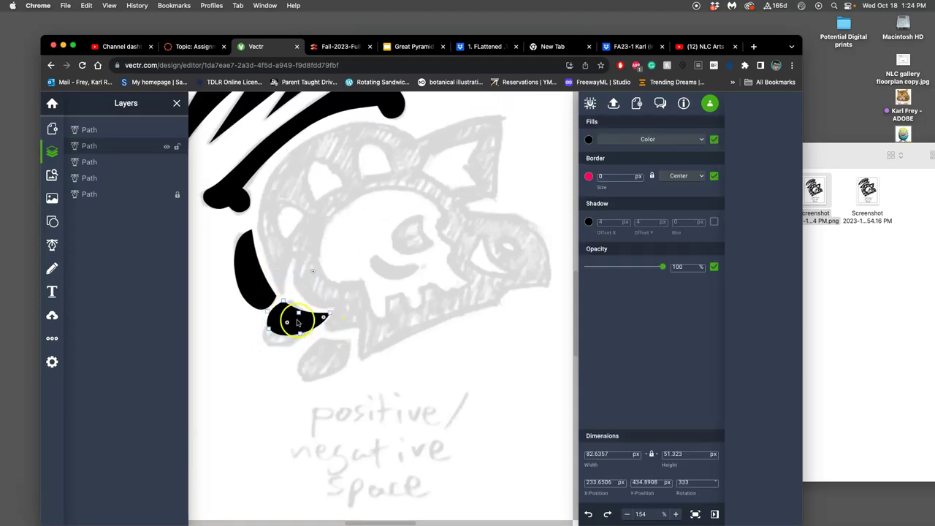
{"action": "left_click", "coordinate": [347, 343]}
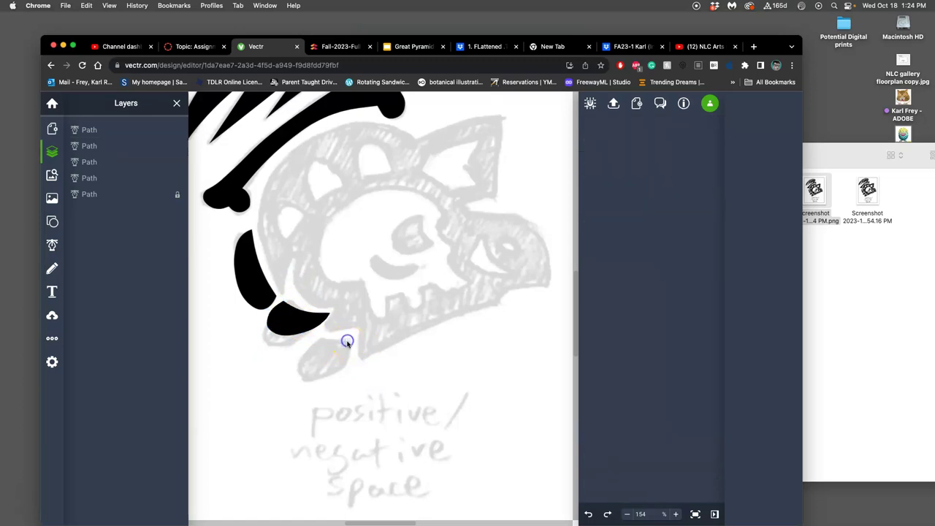
Hide the duplicated curved shape to uncover the sketched segment beneath it
{"action": "left_click", "coordinate": [292, 322]}
{"action": "left_click", "coordinate": [167, 146]}
{"action": "left_click", "coordinate": [229, 327]}
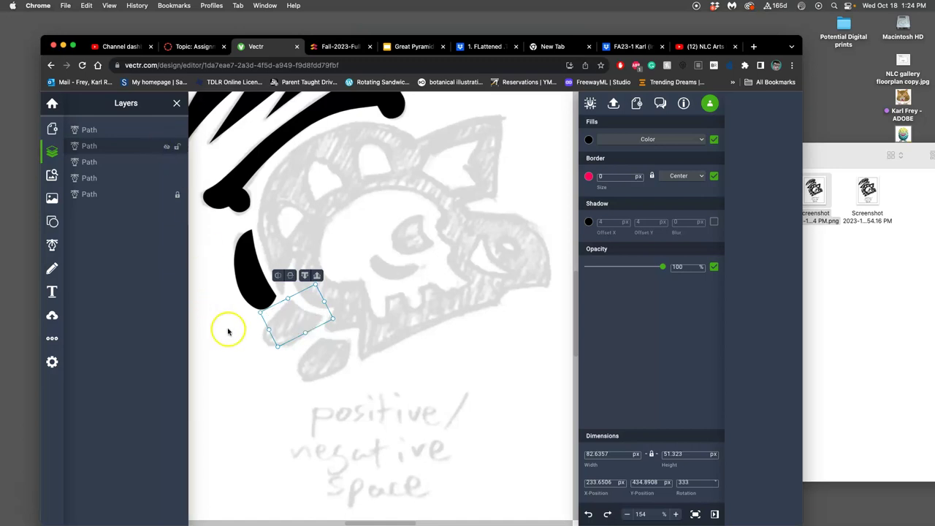
{"action": "left_click", "coordinate": [340, 349]}
Trace the sketched segment below the black curved shape as a closed six-point path, about 81 × 62 px, using the Pen tool
{"action": "scroll", "coordinate": [343, 336], "scroll_direction": "left", "scroll_amount": 3}
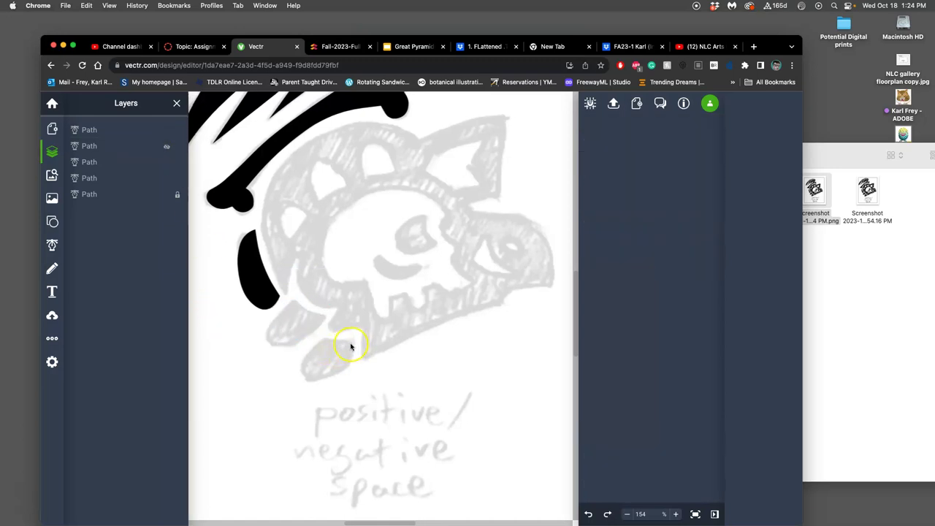
{"action": "scroll", "coordinate": [342, 334], "scroll_direction": "up", "scroll_amount": 2}
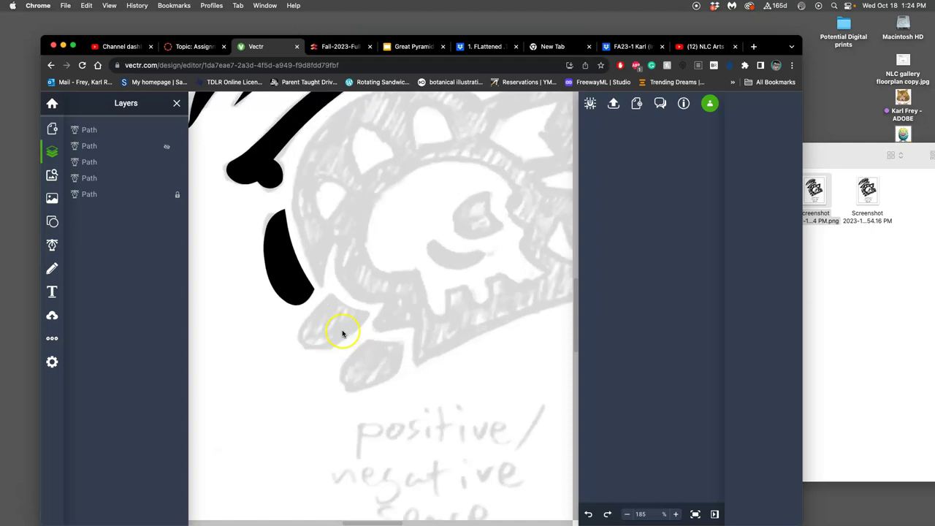
{"action": "left_click", "coordinate": [52, 248]}
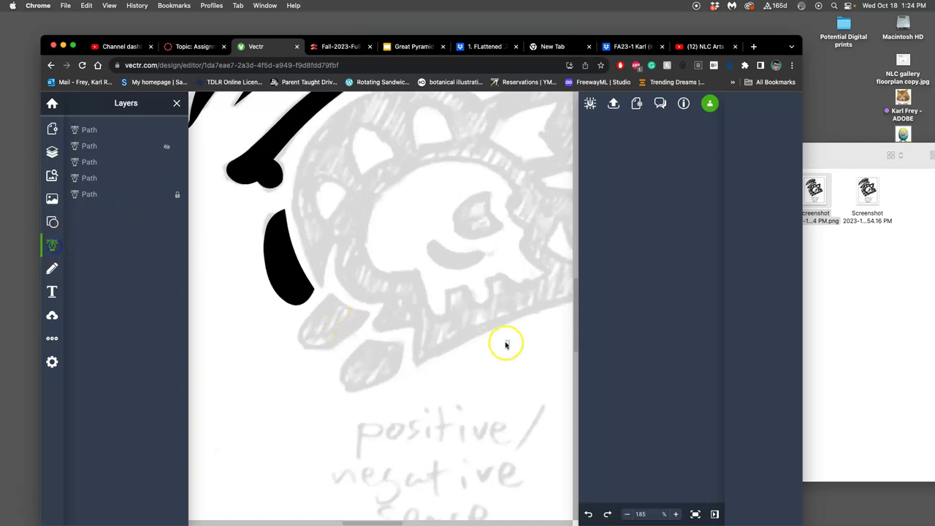
{"action": "left_click", "coordinate": [330, 295]}
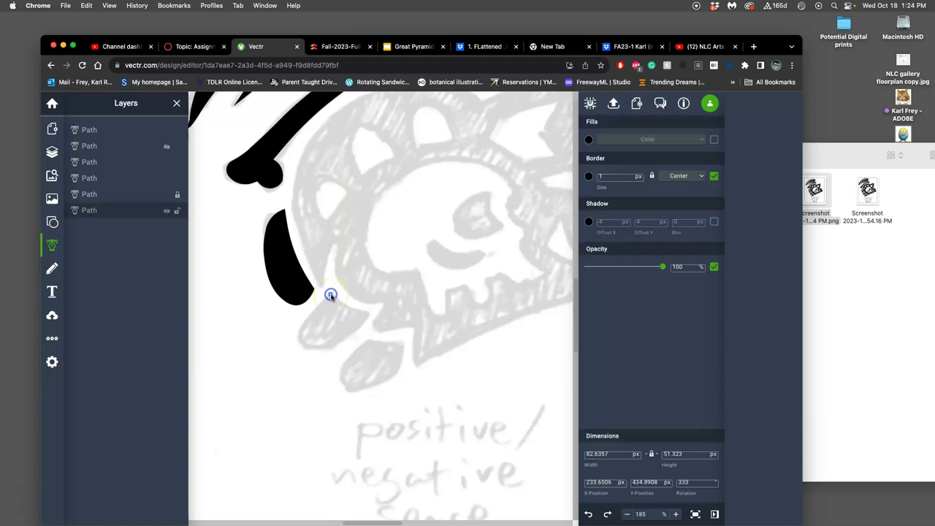
{"action": "left_click", "coordinate": [299, 332]}
{"action": "left_click", "coordinate": [303, 349]}
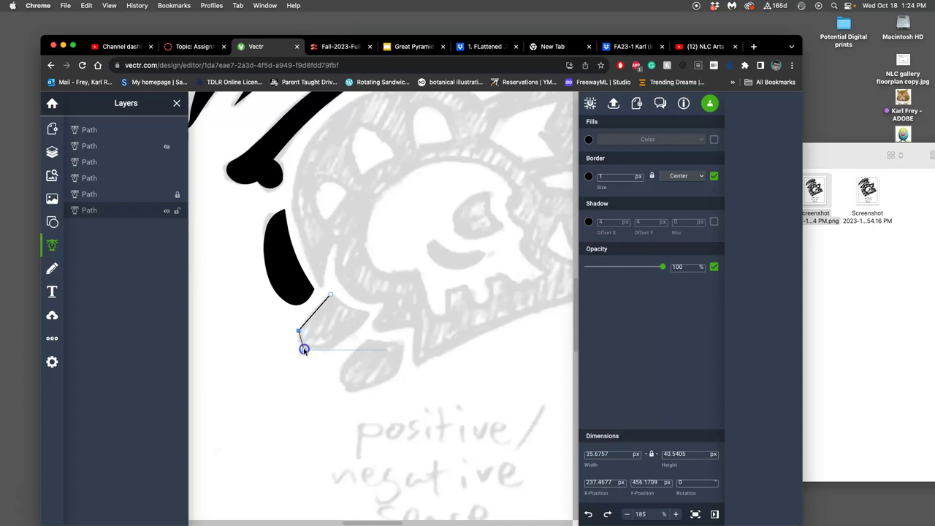
{"action": "left_click_drag", "start_coordinate": [328, 350], "coordinate": [349, 340]}
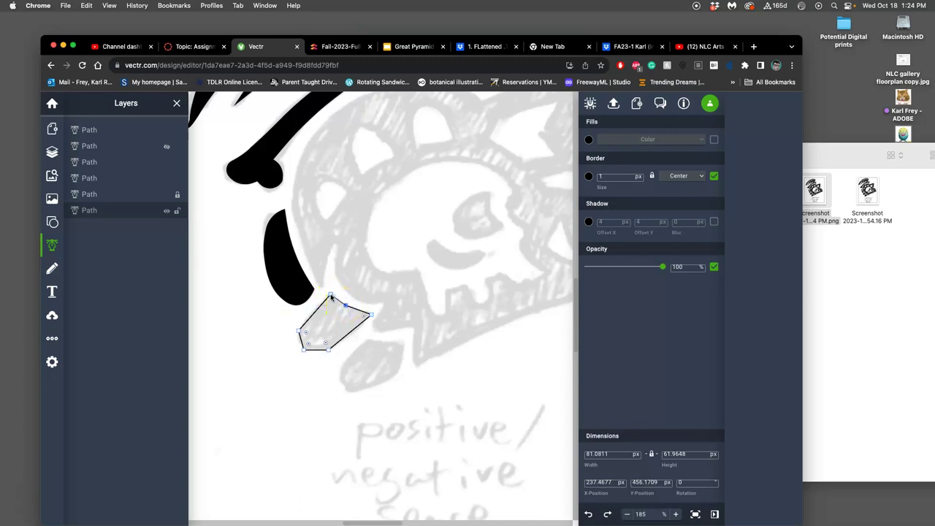
{"action": "left_click", "coordinate": [330, 296]}
Turn on the black fill of the new six-point shape and turn off its border
{"action": "left_click", "coordinate": [632, 183]}
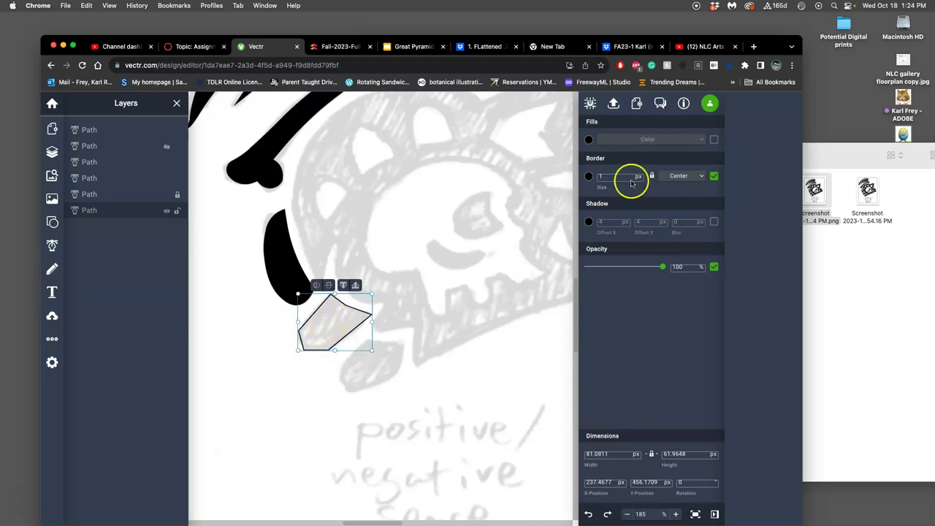
{"action": "left_click", "coordinate": [713, 139]}
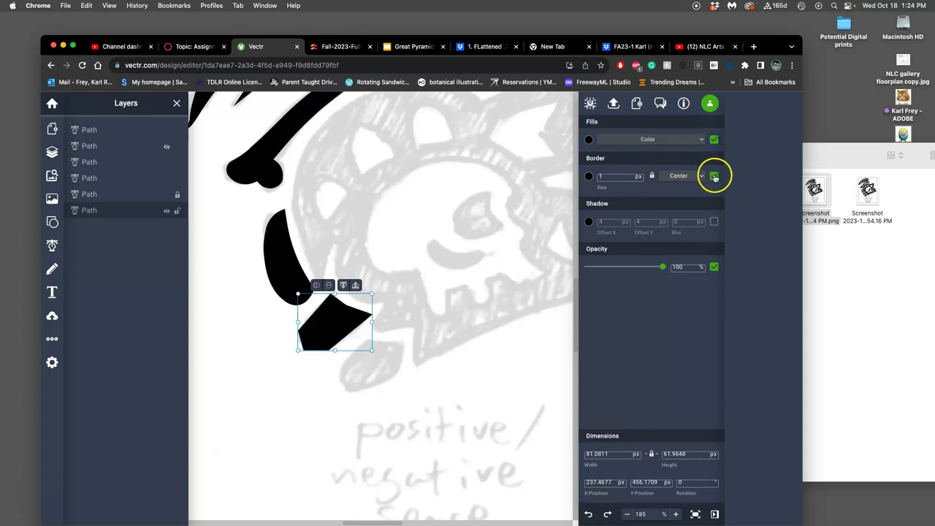
{"action": "left_click", "coordinate": [713, 176]}
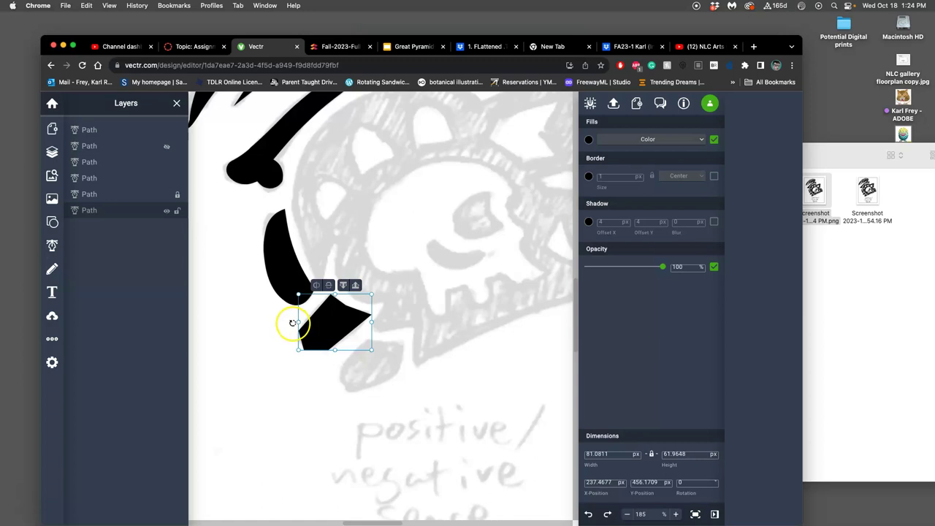
Edit the new shape's nodes and move its top corner slightly upward to match the tip of the sketched segment
{"action": "double_click", "coordinate": [340, 318]}
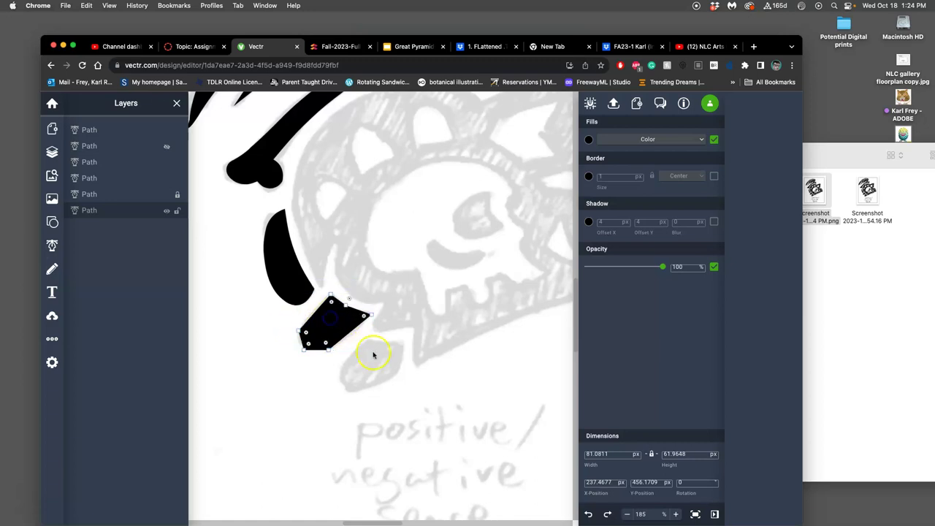
{"action": "scroll", "coordinate": [336, 329], "scroll_direction": "up", "scroll_amount": 5}
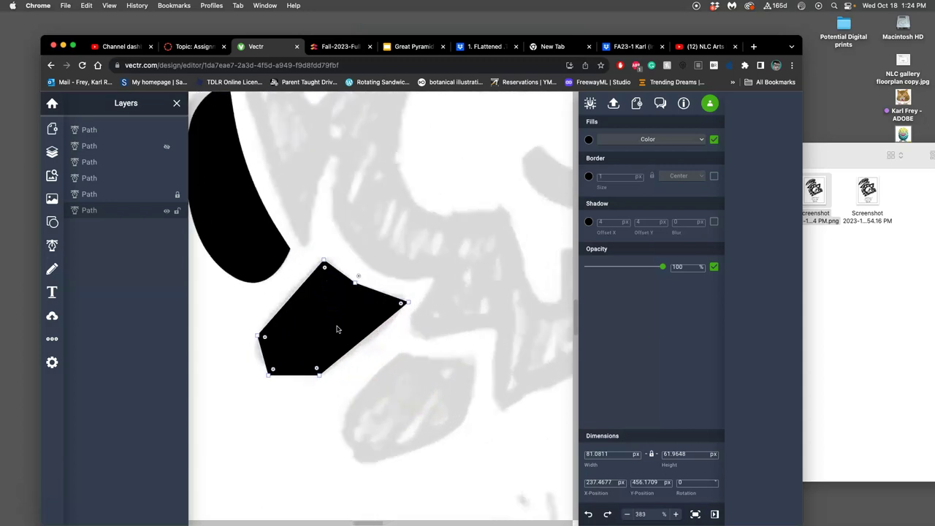
{"action": "left_click", "coordinate": [332, 329]}
{"action": "scroll", "coordinate": [343, 321], "scroll_direction": "left", "scroll_amount": 5}
{"action": "scroll", "coordinate": [343, 321], "scroll_direction": "down", "scroll_amount": 3}
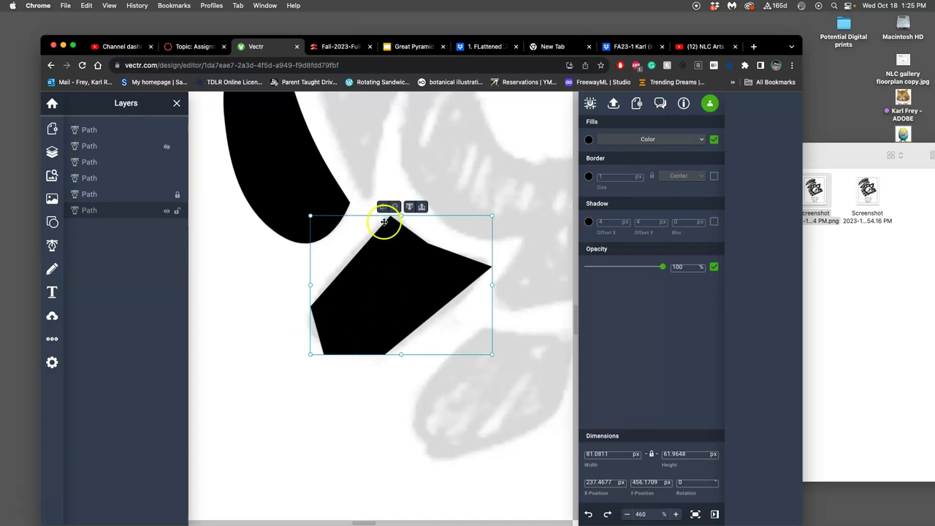
{"action": "double_click", "coordinate": [392, 267]}
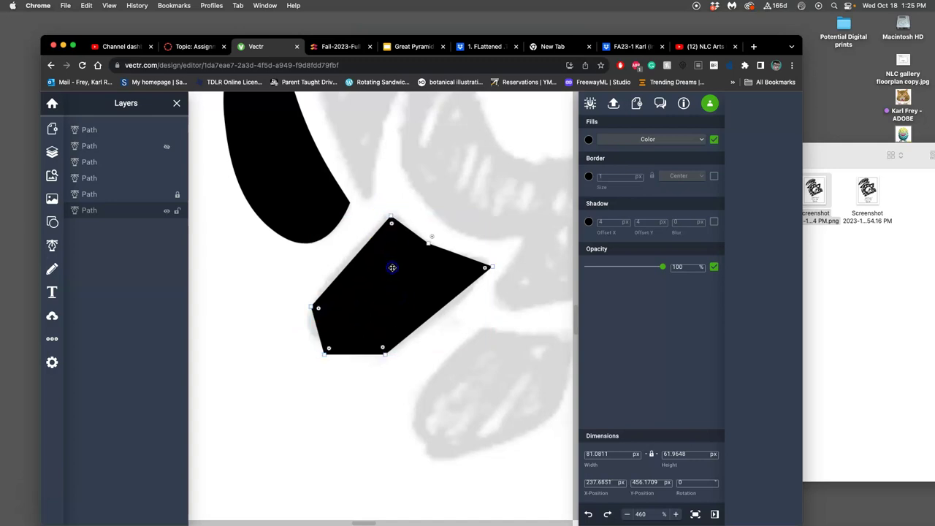
{"action": "left_click_drag", "start_coordinate": [391, 219], "coordinate": [392, 214]}
{"action": "left_click", "coordinate": [392, 214]}
{"action": "left_click_drag", "start_coordinate": [392, 214], "coordinate": [390, 206]}
Reopen the shape's nodes and move its right corner slightly upward to fit the sketch
{"action": "left_click", "coordinate": [460, 244]}
{"action": "left_click", "coordinate": [485, 265]}
{"action": "left_click_drag", "start_coordinate": [490, 261], "coordinate": [493, 265]}
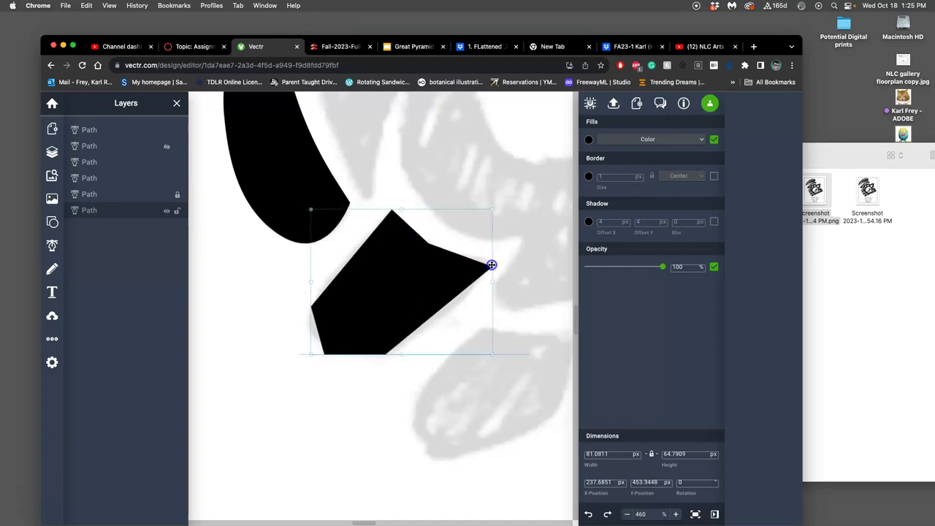
{"action": "double_click", "coordinate": [493, 270]}
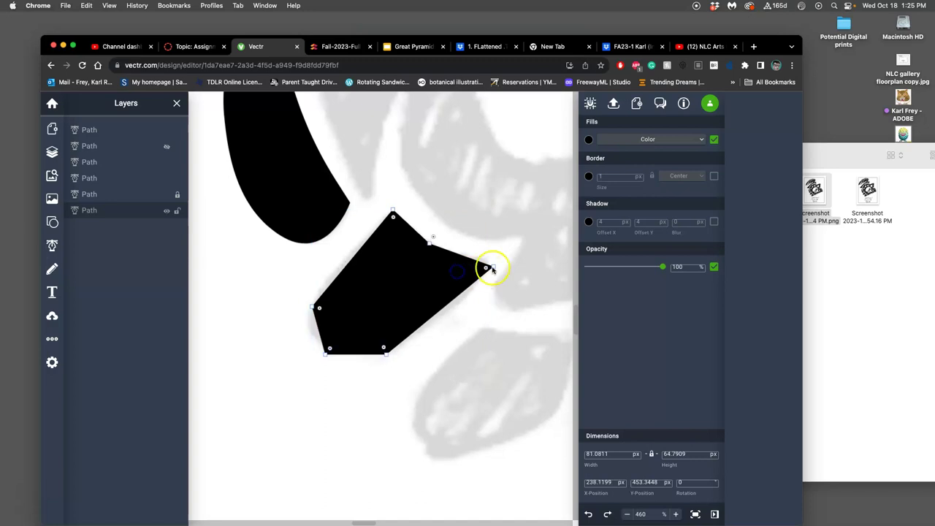
{"action": "left_click_drag", "start_coordinate": [494, 268], "coordinate": [487, 265]}
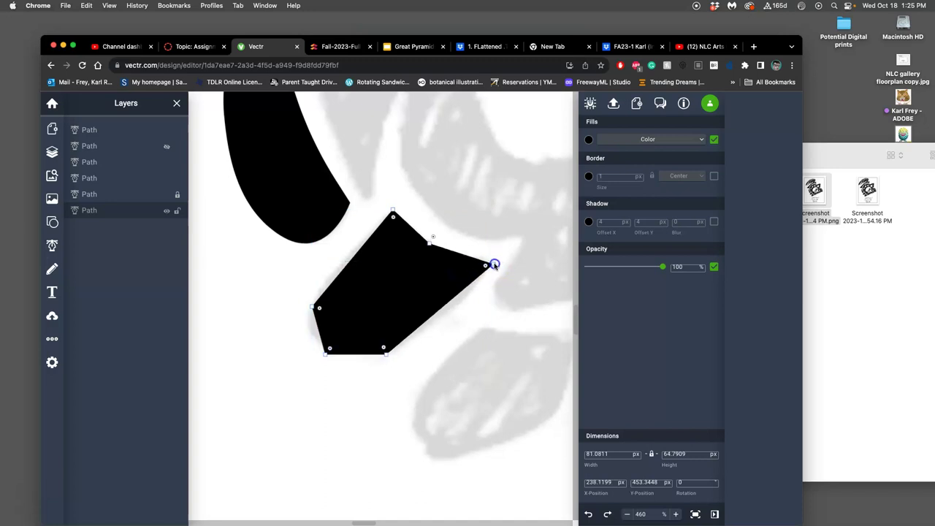
Round the notch in the black shape's upper edge and its left and lower-left corners to follow the sketched outline
{"action": "left_click_drag", "start_coordinate": [455, 303], "coordinate": [431, 245]}
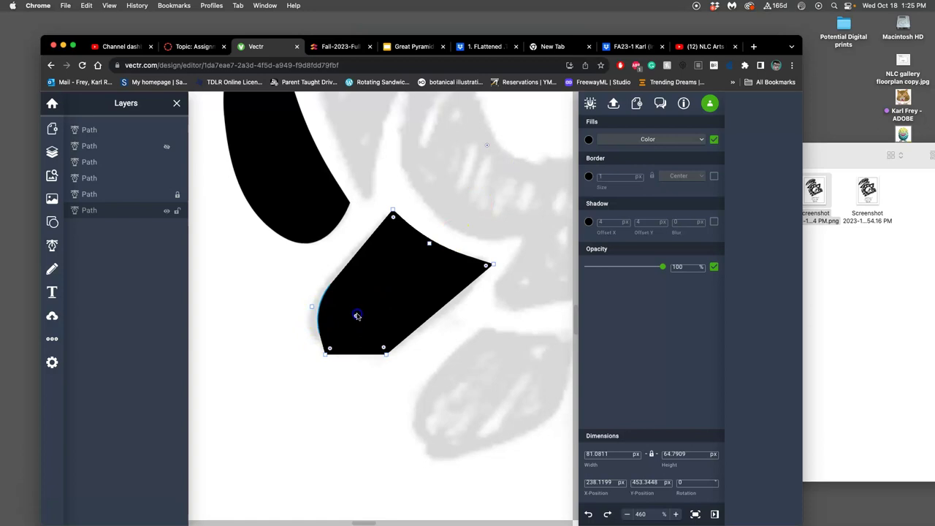
{"action": "mouse_move", "coordinate": [367, 316]}
{"action": "left_mouse_down"}
{"action": "mouse_move", "coordinate": [351, 333]}
{"action": "mouse_move", "coordinate": [382, 344]}
{"action": "mouse_move", "coordinate": [374, 312]}
{"action": "left_mouse_up"}
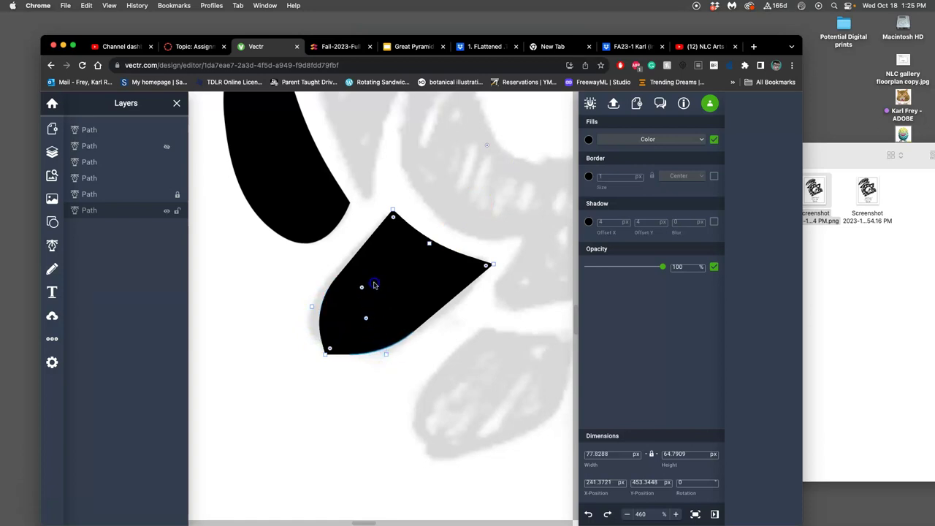
{"action": "left_click", "coordinate": [338, 337]}
{"action": "left_click", "coordinate": [386, 355]}
{"action": "left_click", "coordinate": [366, 319]}
{"action": "mouse_move", "coordinate": [361, 314]}
{"action": "left_mouse_down"}
{"action": "mouse_move", "coordinate": [367, 300]}
{"action": "mouse_move", "coordinate": [369, 309]}
{"action": "left_mouse_up"}
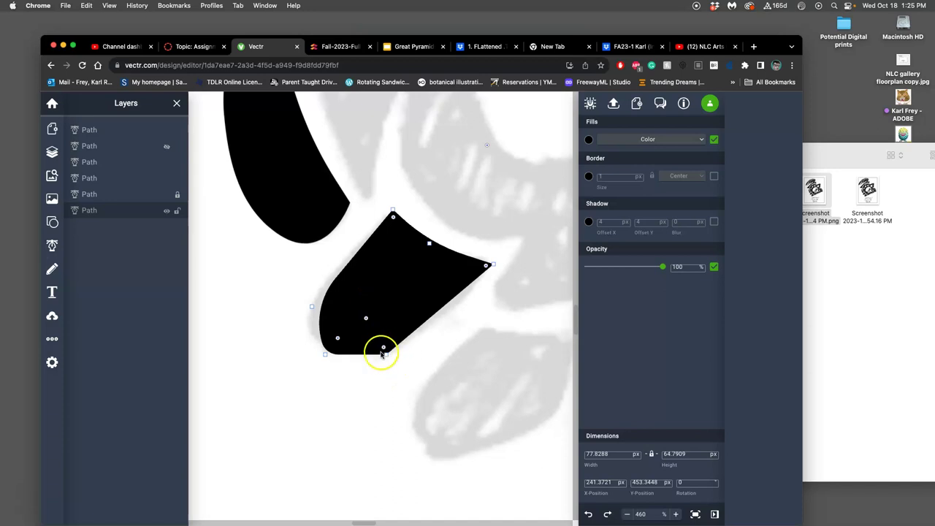
Convert the shape's lower-right corner to a smooth node and shorten its curve handles to fit the sketch
{"action": "scroll", "coordinate": [390, 355], "scroll_direction": "up", "scroll_amount": 5}
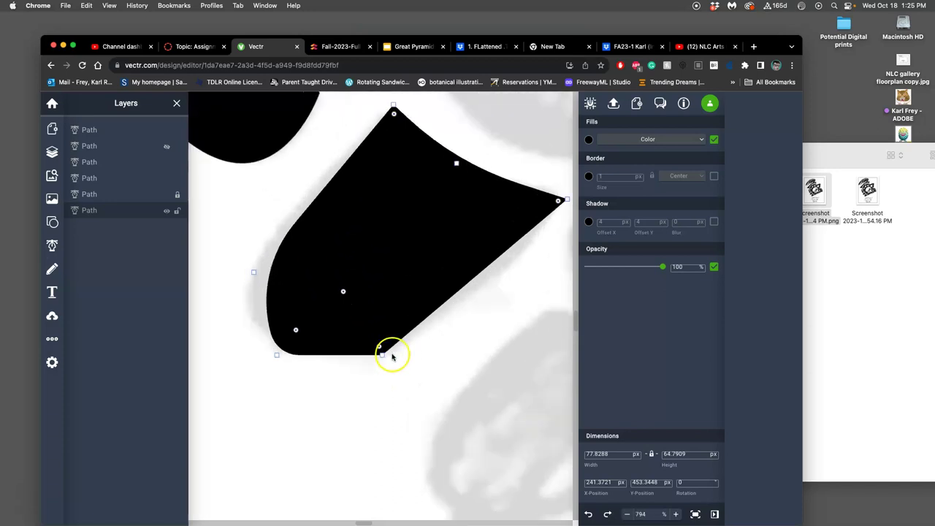
{"action": "left_click", "coordinate": [404, 371]}
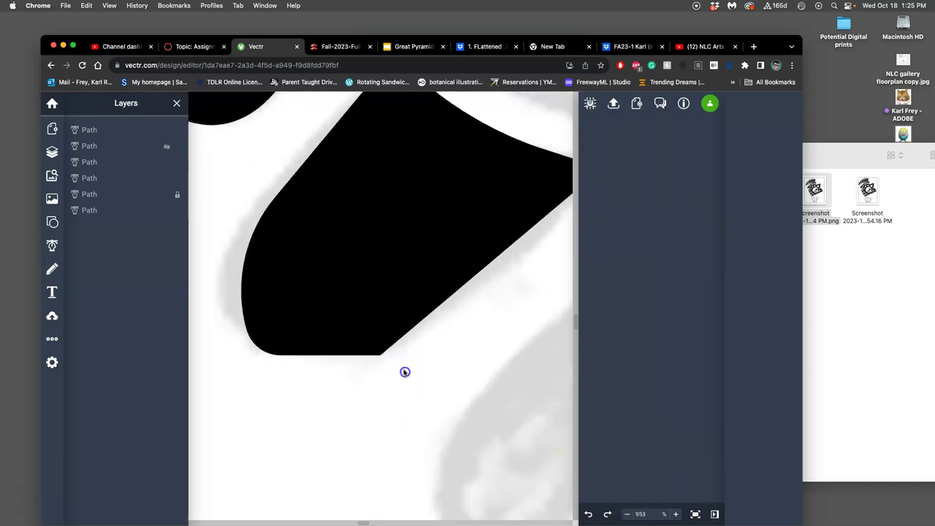
{"action": "left_click", "coordinate": [371, 250]}
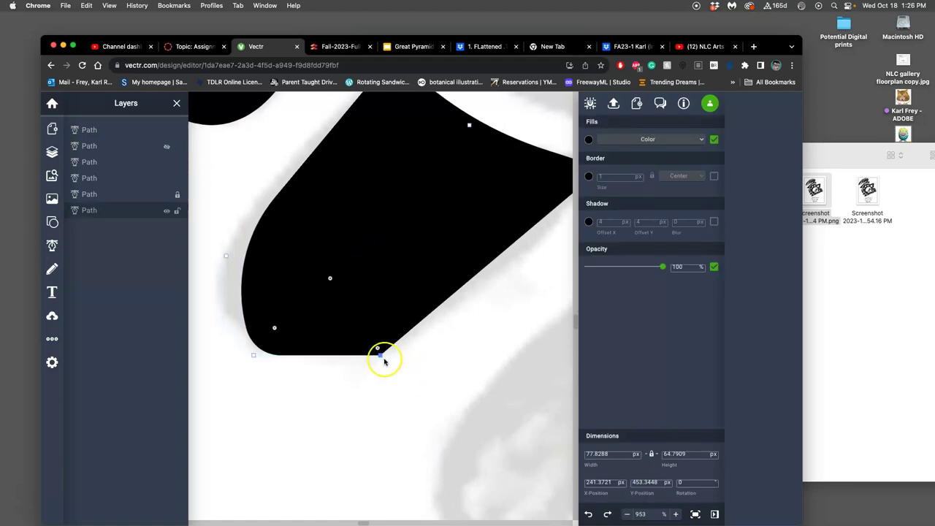
{"action": "double_click", "coordinate": [381, 356]}
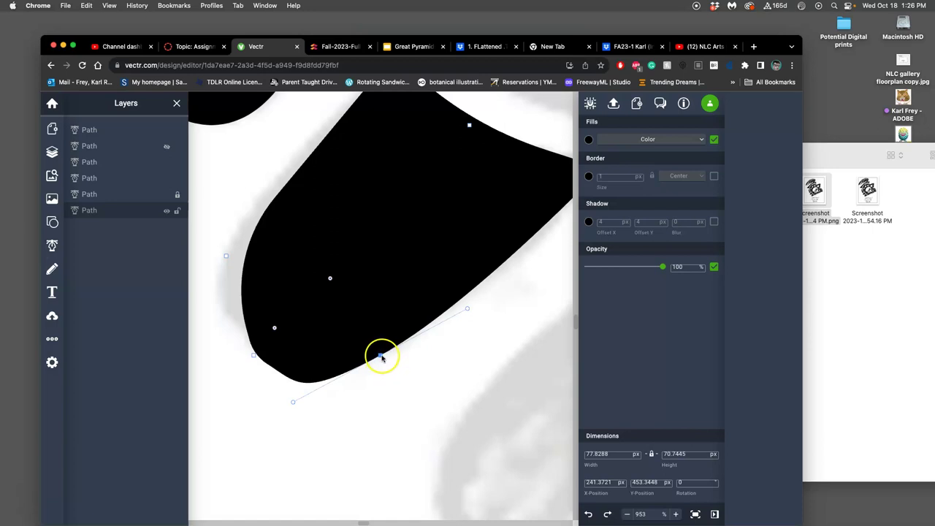
{"action": "left_click_drag", "start_coordinate": [293, 401], "coordinate": [318, 374]}
Convert the shape's lower-left corner to a smooth node and adjust its curve handle to round the lower end
{"action": "left_click", "coordinate": [254, 356]}
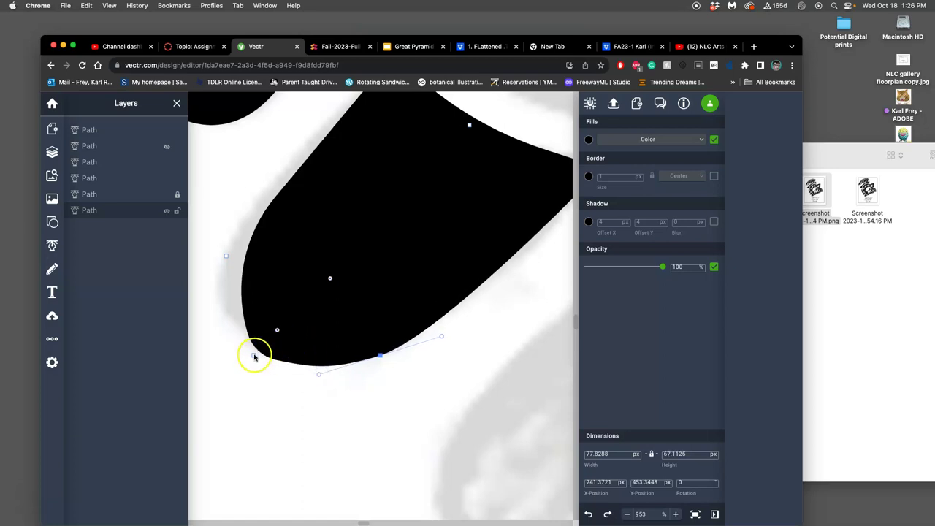
{"action": "double_click", "coordinate": [253, 356]}
{"action": "mouse_move", "coordinate": [295, 378]}
{"action": "left_mouse_down"}
{"action": "mouse_move", "coordinate": [315, 401]}
{"action": "mouse_move", "coordinate": [279, 375]}
{"action": "mouse_move", "coordinate": [292, 392]}
{"action": "mouse_move", "coordinate": [284, 375]}
{"action": "left_mouse_up"}
{"action": "scroll", "coordinate": [371, 313], "scroll_direction": "up", "scroll_amount": 2}
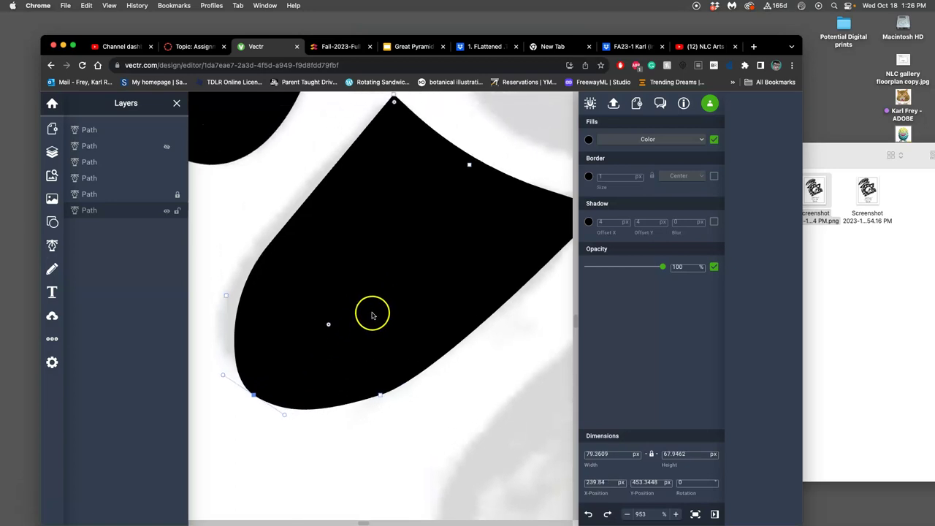
{"action": "scroll", "coordinate": [372, 314], "scroll_direction": "right", "scroll_amount": 2}
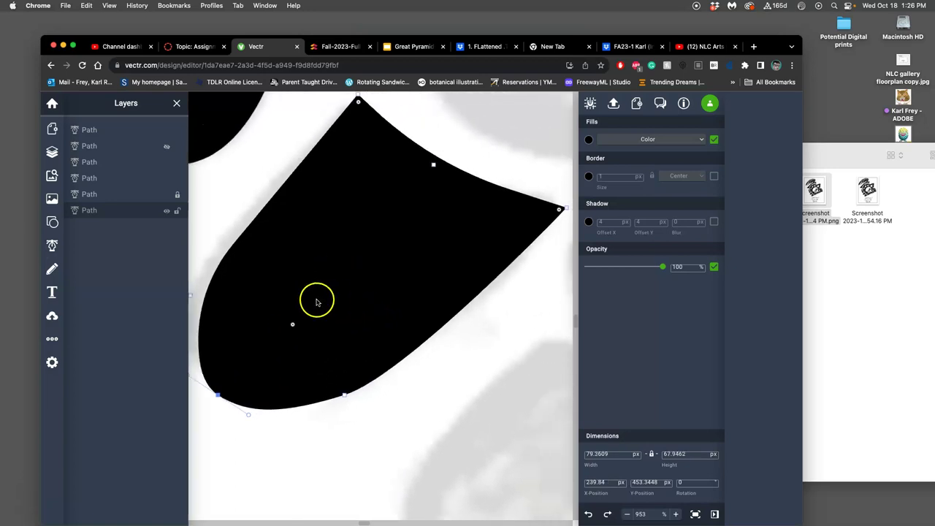
Reopen the shape's nodes, turn the lower-right node back into a corner and delete it
{"action": "left_click", "coordinate": [426, 384]}
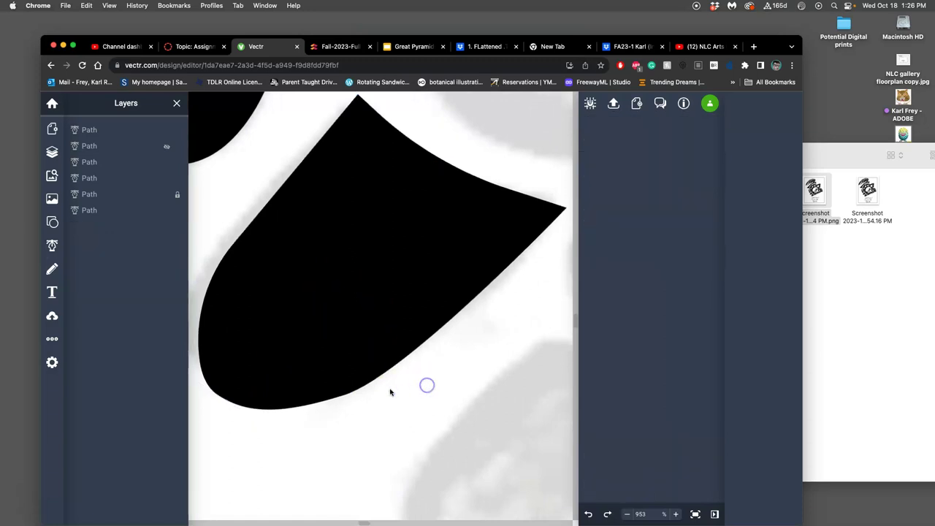
{"action": "left_click", "coordinate": [346, 352]}
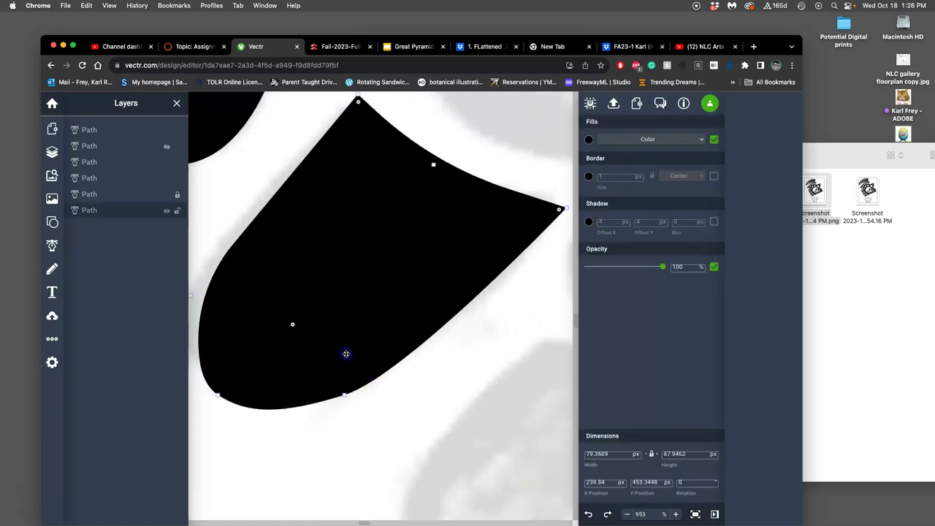
{"action": "left_click", "coordinate": [345, 396]}
{"action": "double_click", "coordinate": [344, 397]}
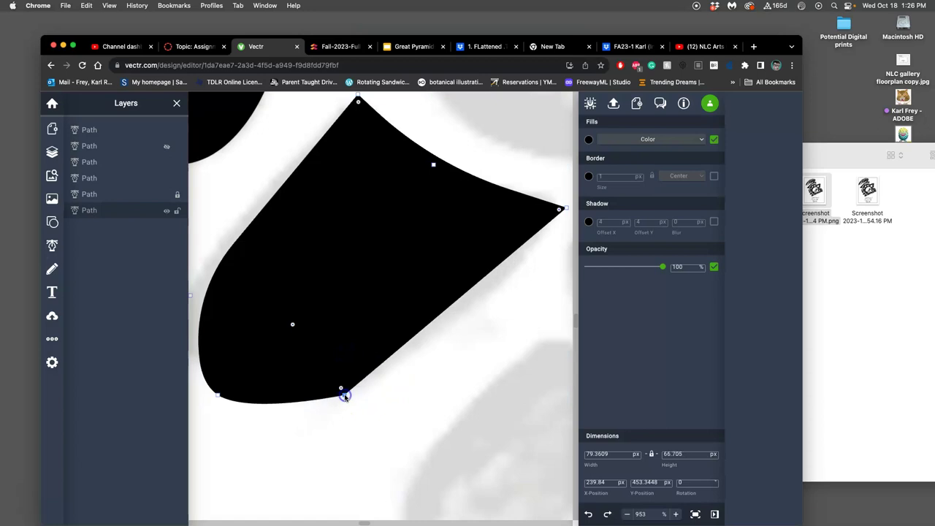
{"action": "key", "text": "Delete"}
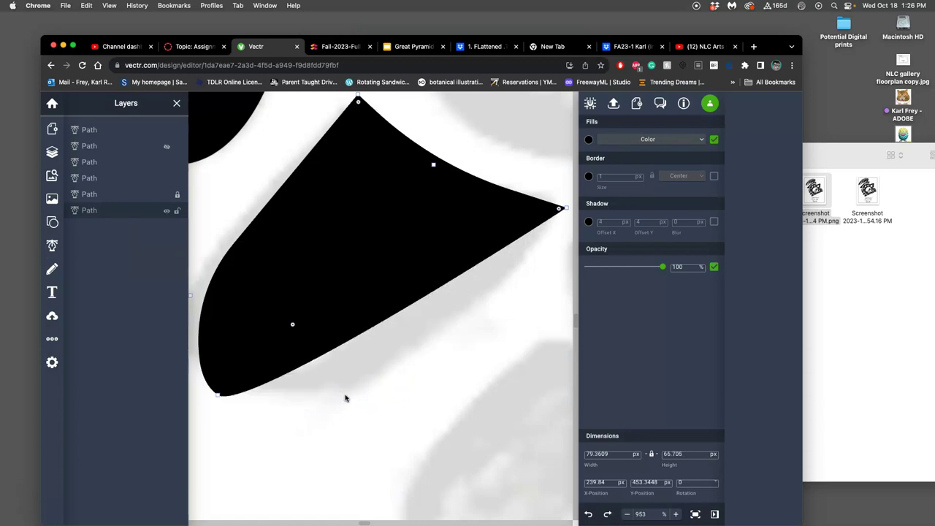
Add a node on the shape's long lower edge, move it out to the sketched outline and make it smooth
{"action": "left_click", "coordinate": [330, 352]}
{"action": "left_click_drag", "start_coordinate": [361, 335], "coordinate": [372, 385]}
{"action": "double_click", "coordinate": [371, 384]}
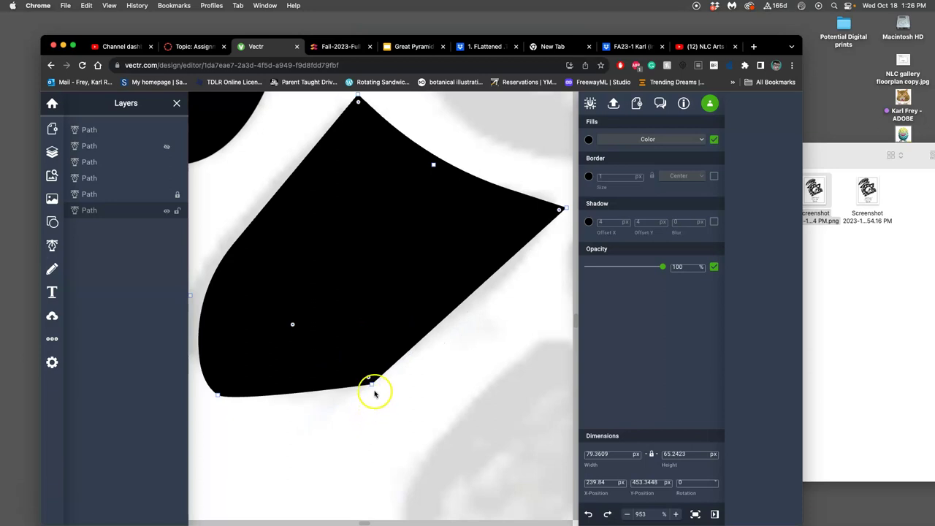
{"action": "double_click", "coordinate": [372, 385]}
{"action": "left_click", "coordinate": [408, 411]}
Examine how the reshaped segment's outline fits the sketch and the neighbouring segments
{"action": "left_click", "coordinate": [298, 376]}
{"action": "scroll", "coordinate": [266, 317], "scroll_direction": "left", "scroll_amount": 3}
{"action": "scroll", "coordinate": [274, 318], "scroll_direction": "right", "scroll_amount": 2}
{"action": "scroll", "coordinate": [279, 318], "scroll_direction": "left", "scroll_amount": 2}
{"action": "scroll", "coordinate": [279, 318], "scroll_direction": "left", "scroll_amount": 1}
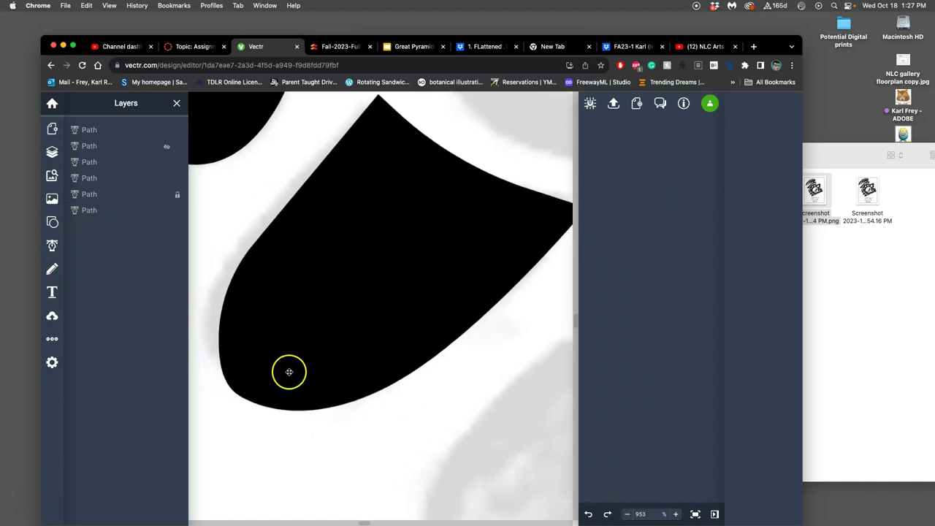
{"action": "left_click", "coordinate": [384, 243]}
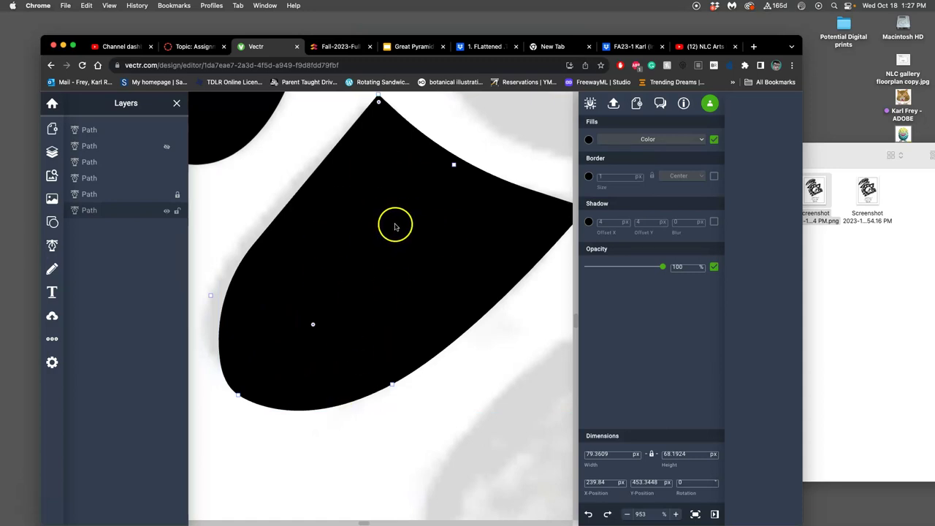
{"action": "scroll", "coordinate": [393, 230], "scroll_direction": "up", "scroll_amount": 2}
{"action": "scroll", "coordinate": [393, 230], "scroll_direction": "up", "scroll_amount": 1}
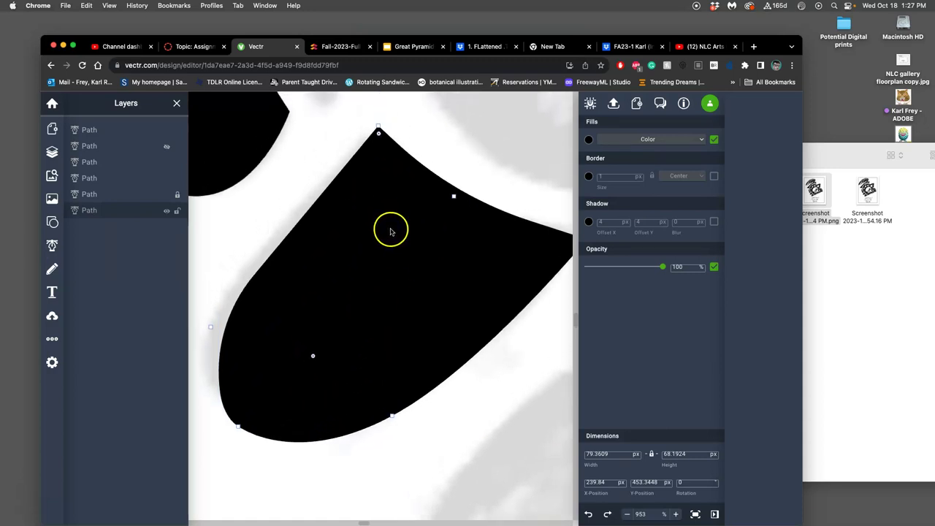
{"action": "scroll", "coordinate": [391, 231], "scroll_direction": "right", "scroll_amount": 3}
{"action": "scroll", "coordinate": [389, 232], "scroll_direction": "down", "scroll_amount": 6}
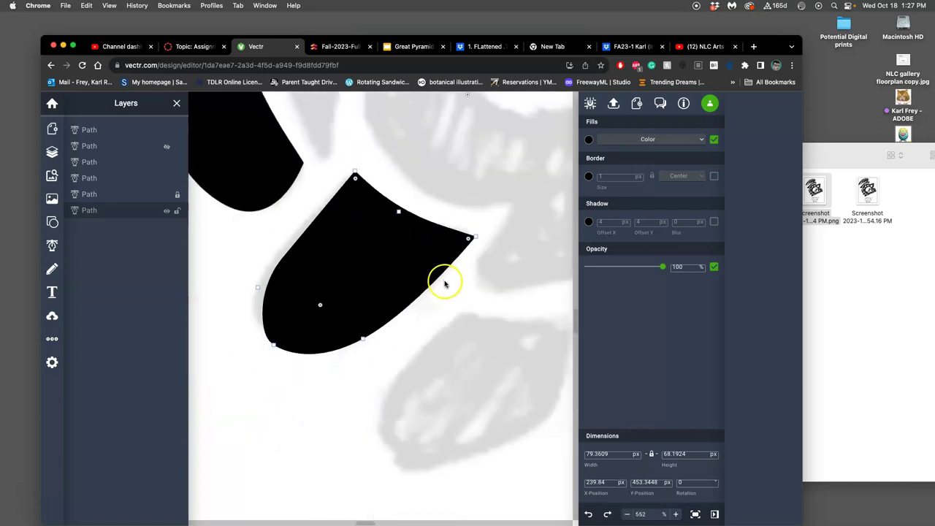
{"action": "left_click", "coordinate": [449, 306]}
{"action": "scroll", "coordinate": [438, 306], "scroll_direction": "right", "scroll_amount": 3}
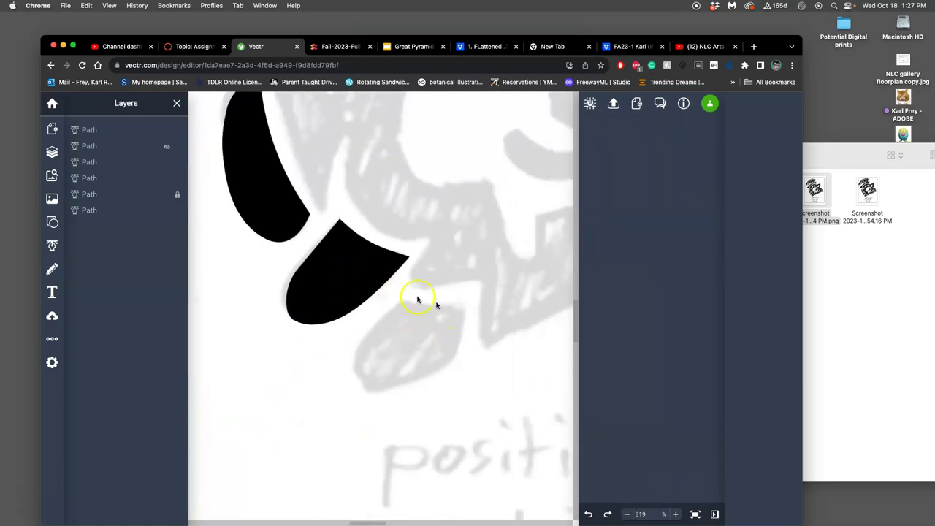
Start a Pen tool path around the next sketched segment, with a corner at its upper tip and a curved point at its lower-left end
{"action": "left_click", "coordinate": [51, 245]}
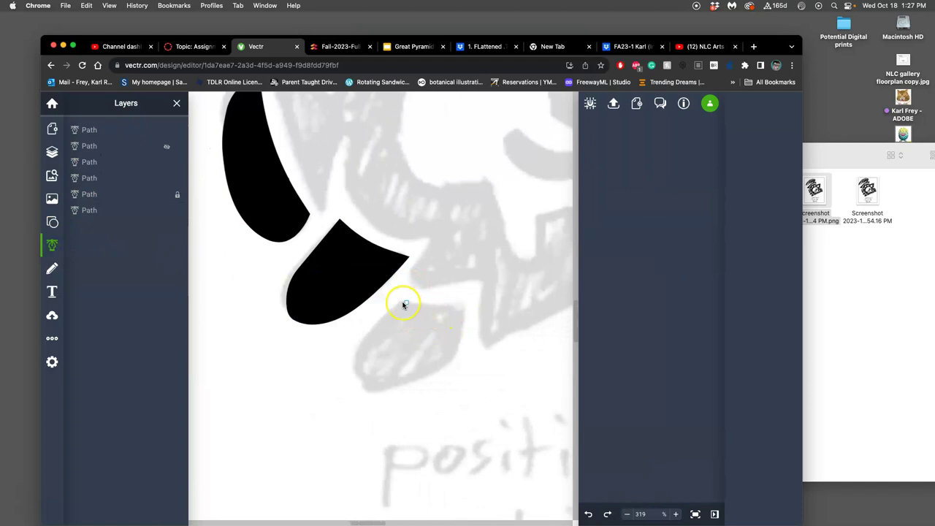
{"action": "left_click", "coordinate": [400, 301]}
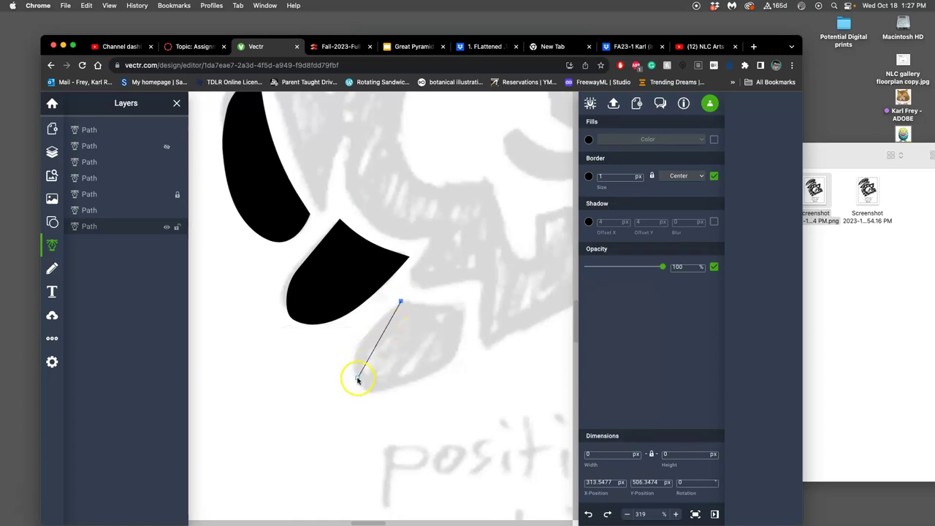
{"action": "left_click_drag", "start_coordinate": [355, 394], "coordinate": [374, 421]}
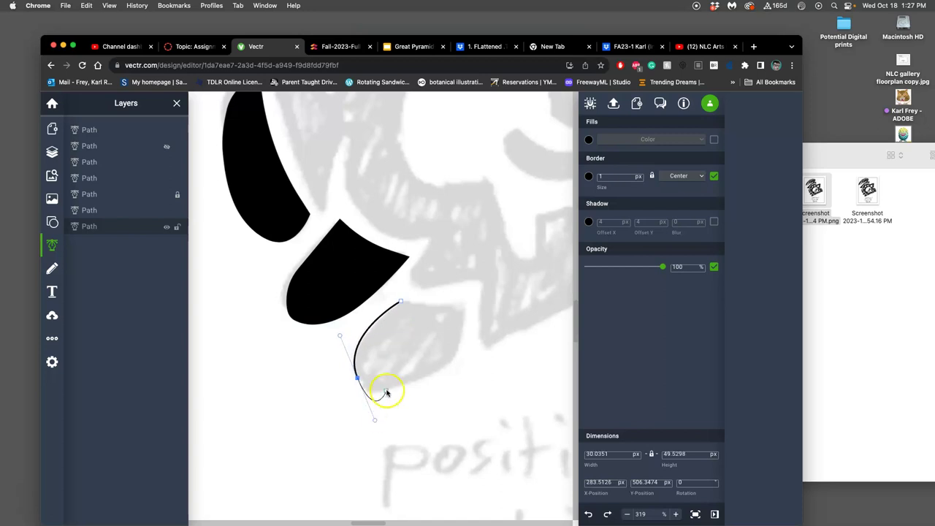
{"action": "left_click", "coordinate": [457, 357]}
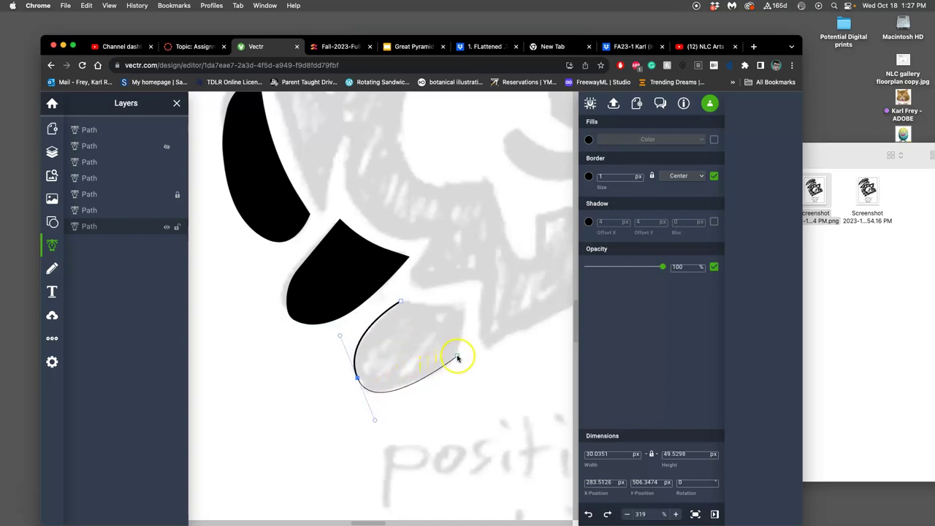
{"action": "left_click", "coordinate": [357, 379]}
{"action": "left_click", "coordinate": [359, 379]}
{"action": "double_click", "coordinate": [357, 379]}
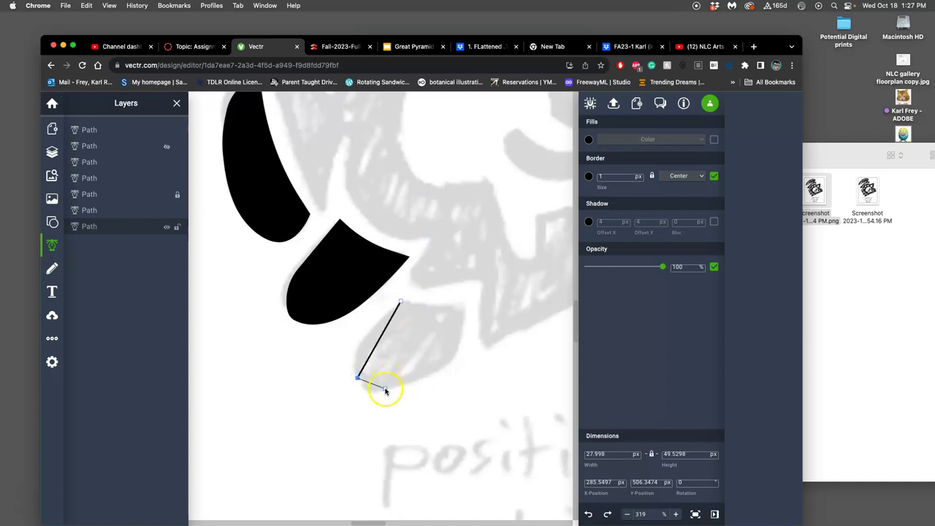
{"action": "left_click", "coordinate": [376, 388]}
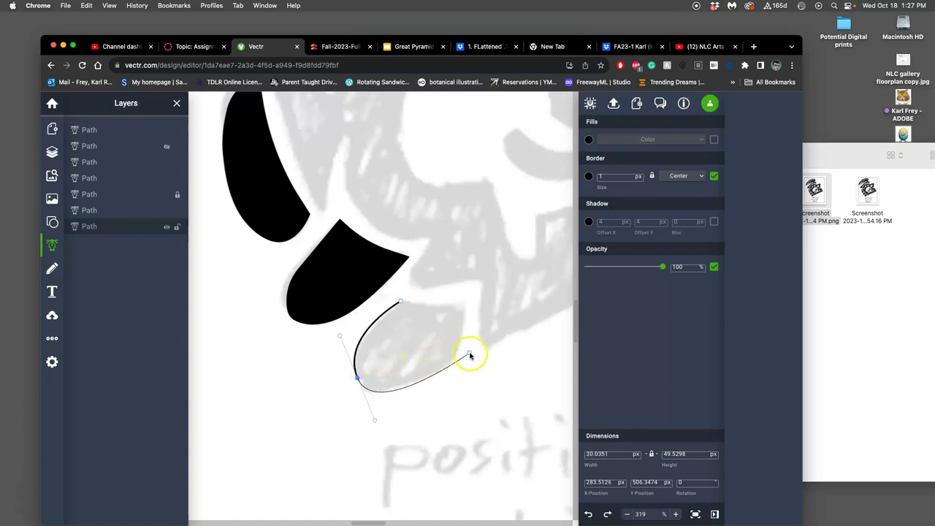
Add the segment's lower-right and upper-right corners and close the four-point path, about 71 × 59 px
{"action": "left_click", "coordinate": [453, 362]}
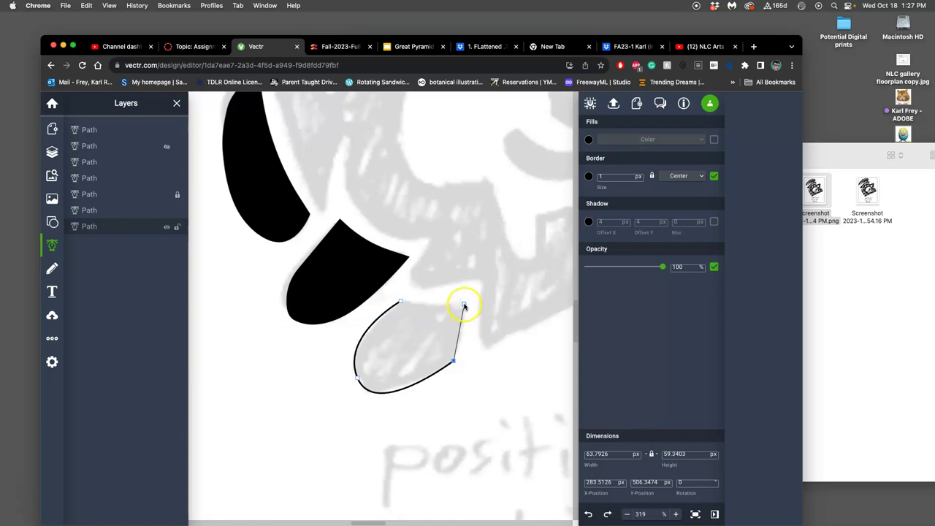
{"action": "left_click", "coordinate": [463, 305]}
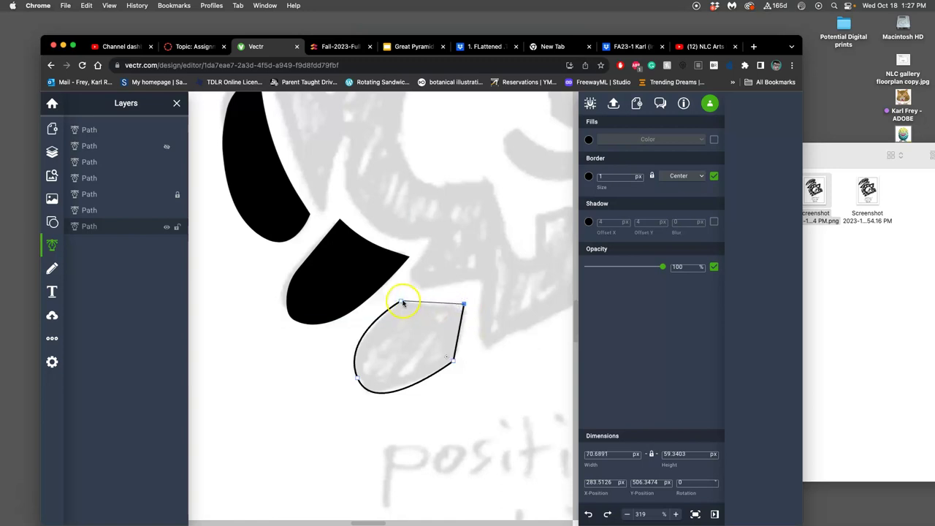
{"action": "left_click", "coordinate": [401, 303]}
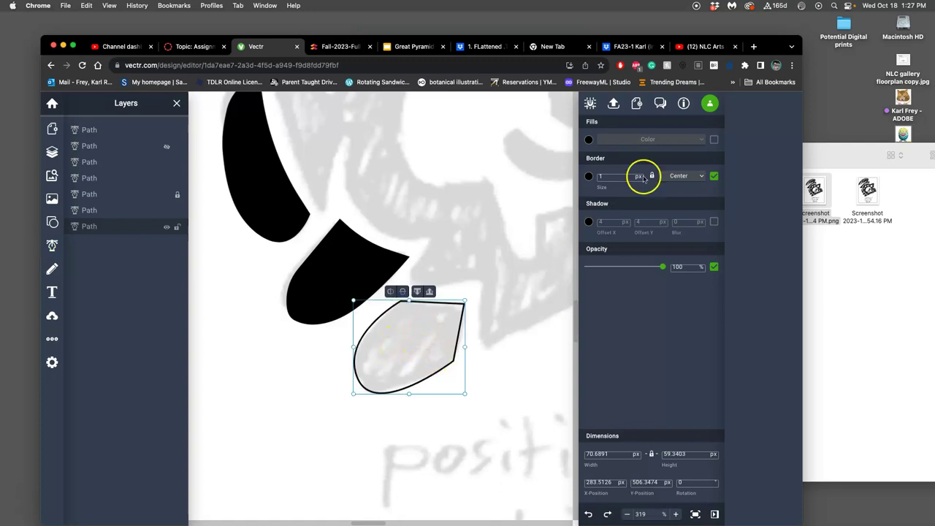
Turn on the black fill of the new four-point shape and turn off its border
{"action": "left_click", "coordinate": [713, 138]}
{"action": "left_click", "coordinate": [712, 176]}
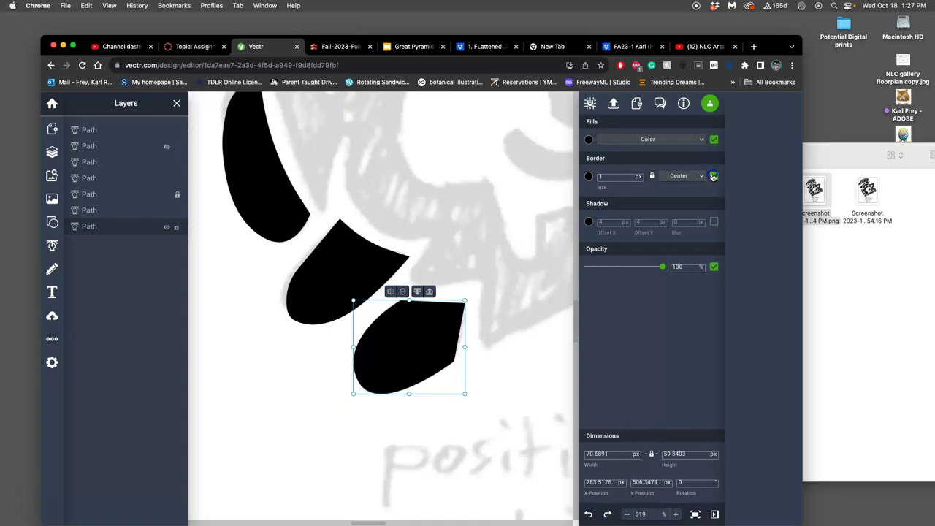
Try to round the lower-right corner of the new four-point shape
{"action": "double_click", "coordinate": [419, 336]}
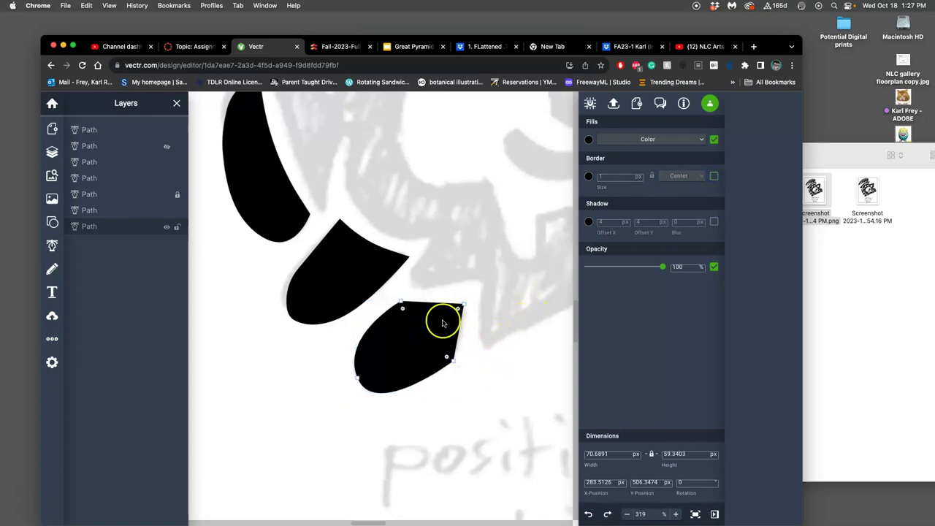
{"action": "mouse_move", "coordinate": [446, 358]}
{"action": "left_mouse_down"}
{"action": "mouse_move", "coordinate": [398, 335]}
{"action": "mouse_move", "coordinate": [438, 353]}
{"action": "left_mouse_up"}
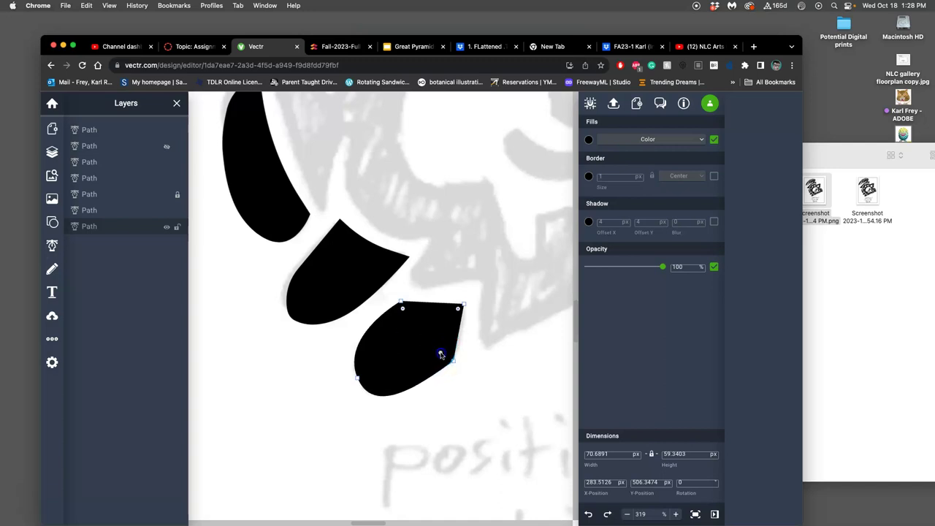
{"action": "left_click", "coordinate": [403, 309]}
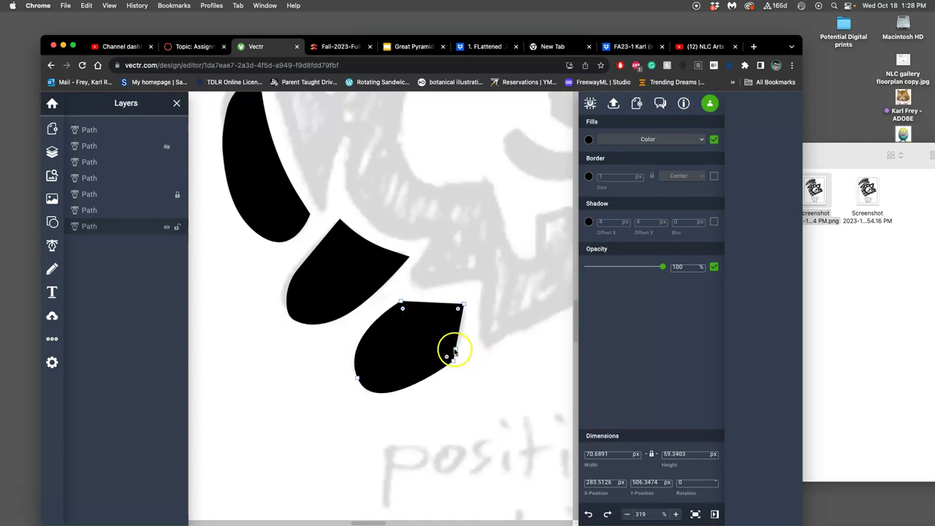
{"action": "left_click", "coordinate": [479, 367]}
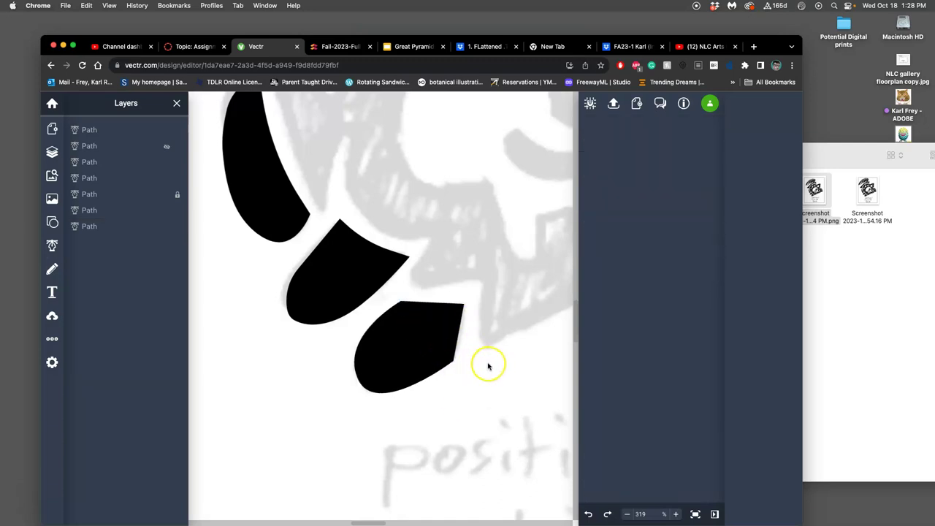
{"action": "scroll", "coordinate": [493, 361], "scroll_direction": "down", "scroll_amount": 5}
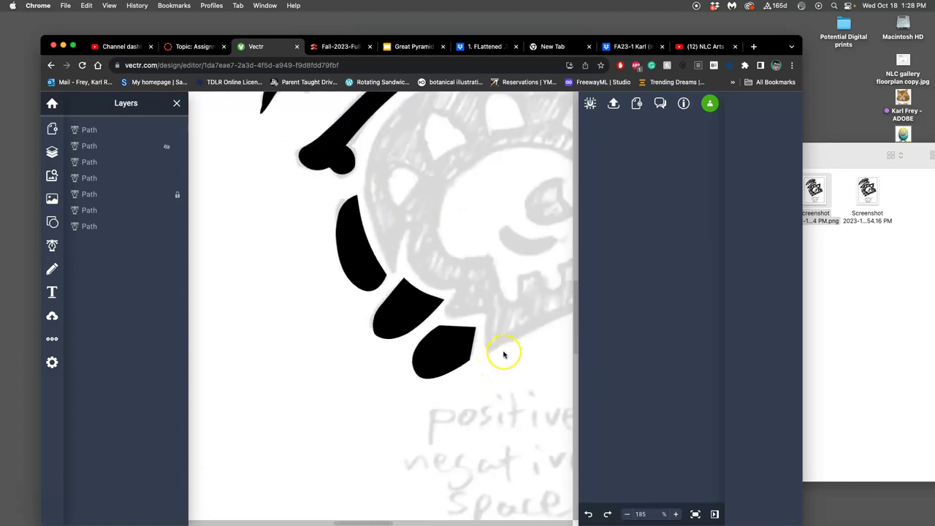
Place a black-filled circle about 261 px in diameter over the sketched skull head
{"action": "scroll", "coordinate": [474, 352], "scroll_direction": "up", "scroll_amount": 5}
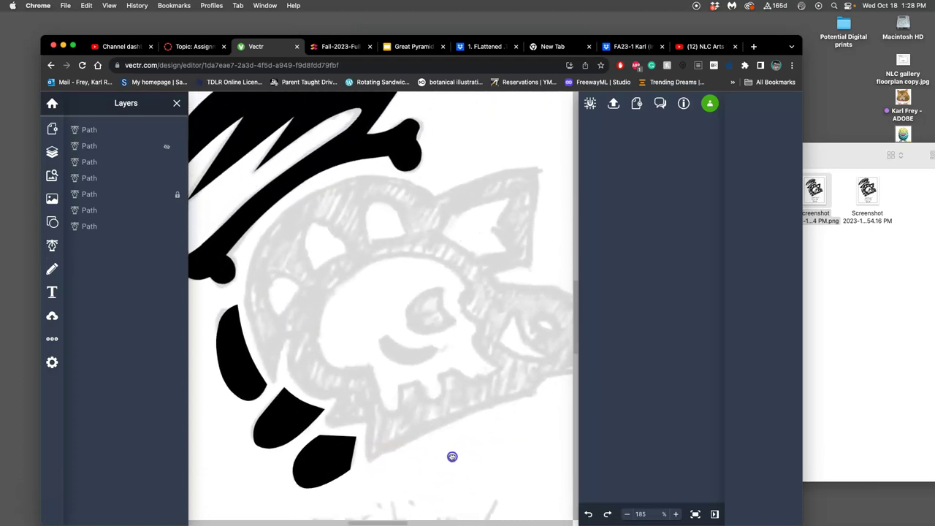
{"action": "scroll", "coordinate": [434, 421], "scroll_direction": "down", "scroll_amount": 3}
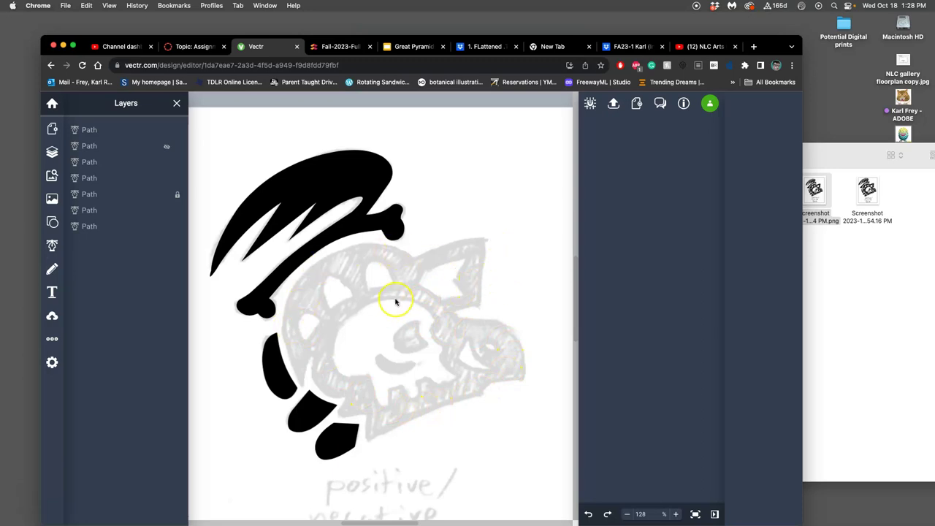
{"action": "scroll", "coordinate": [397, 298], "scroll_direction": "down", "scroll_amount": 1}
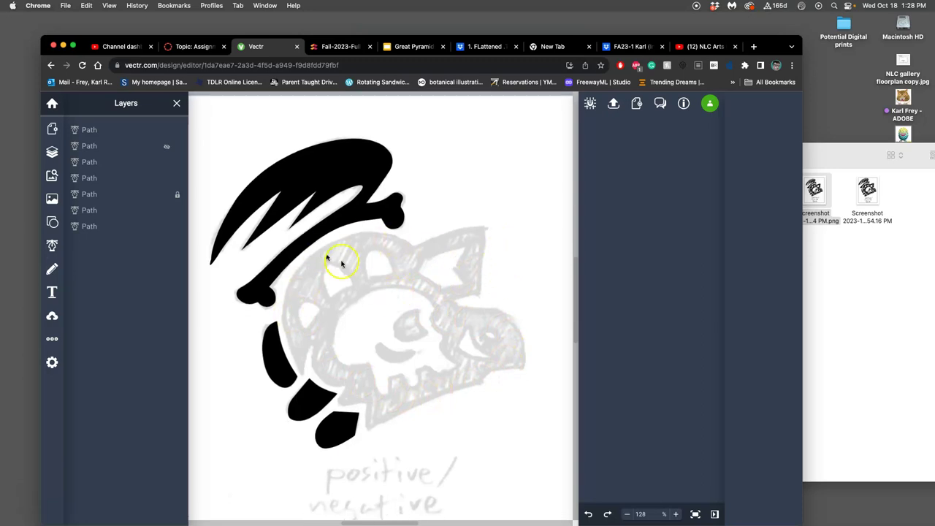
{"action": "left_click", "coordinate": [52, 221]}
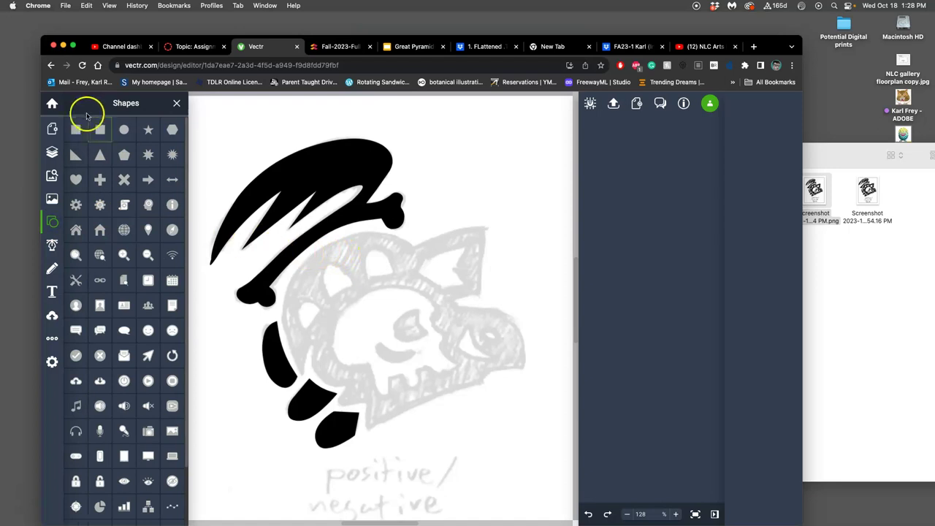
{"action": "scroll", "coordinate": [149, 411], "scroll_direction": "down", "scroll_amount": 2}
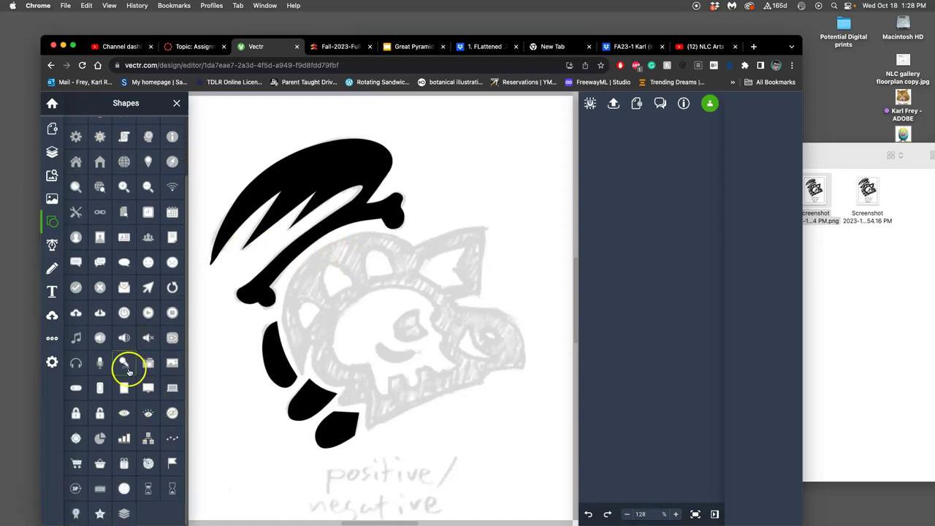
{"action": "scroll", "coordinate": [128, 371], "scroll_direction": "up", "scroll_amount": 2}
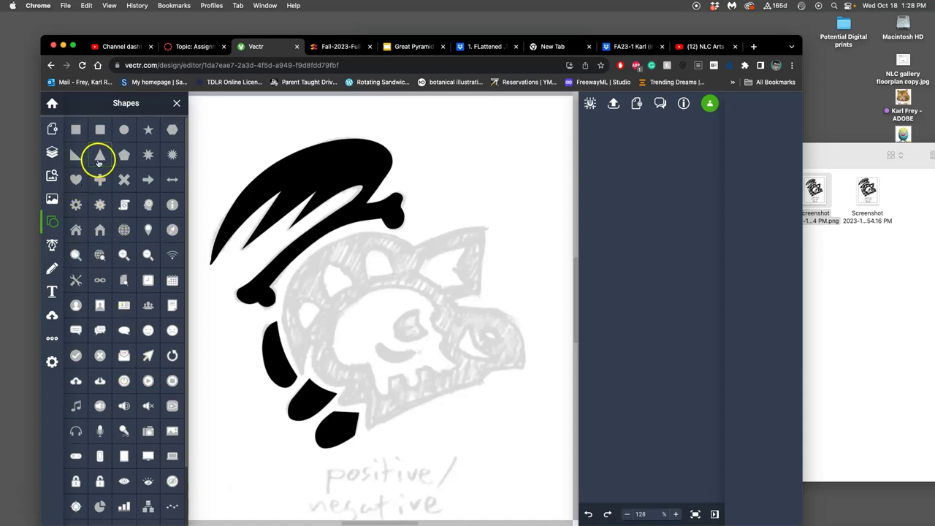
{"action": "mouse_move", "coordinate": [122, 129]}
{"action": "left_mouse_down"}
{"action": "mouse_move", "coordinate": [430, 357]}
{"action": "mouse_move", "coordinate": [389, 333]}
{"action": "left_mouse_up"}
{"action": "left_click", "coordinate": [376, 273]}
{"action": "left_click_drag", "start_coordinate": [436, 238], "coordinate": [447, 231]}
{"action": "left_click_drag", "start_coordinate": [389, 265], "coordinate": [348, 265]}
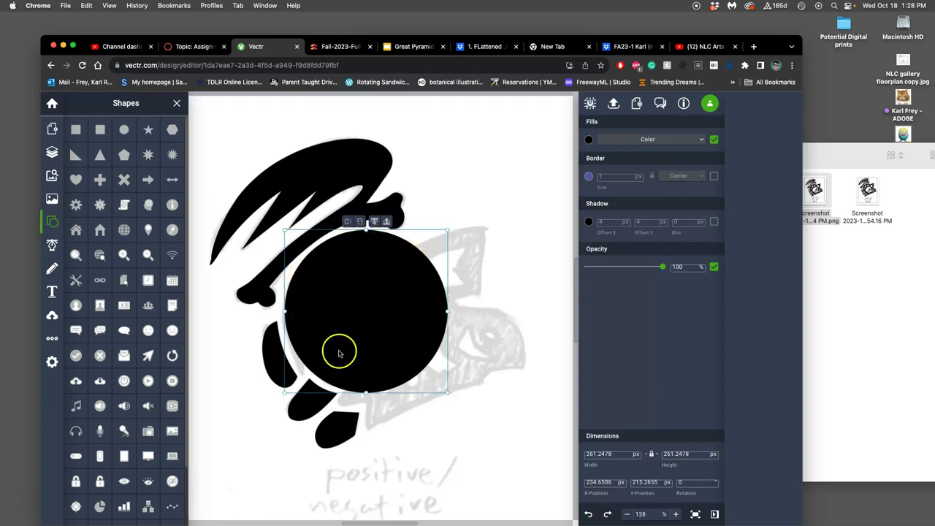
{"action": "left_click", "coordinate": [504, 337]}
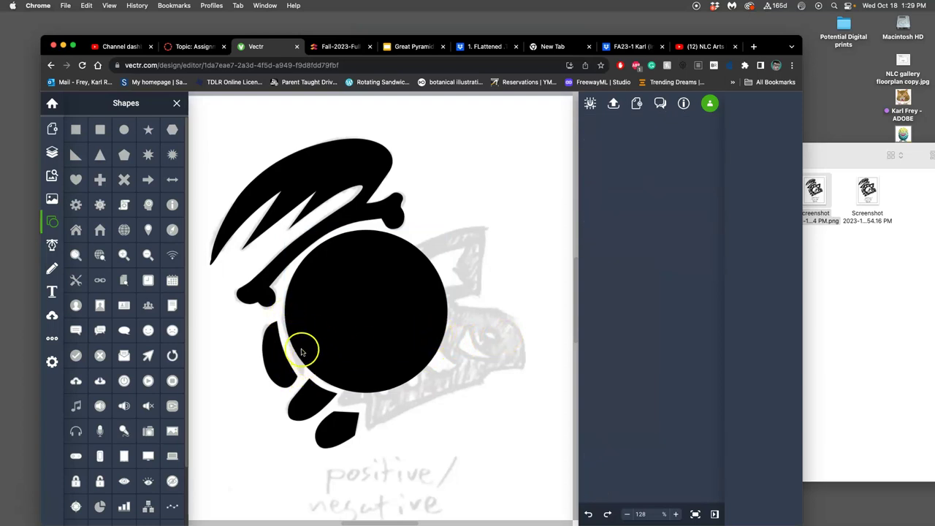
Draw a closed Pen tool path about 40 × 145 px along the circle's lower-left edge, filled black without a border
{"action": "left_click", "coordinate": [52, 244]}
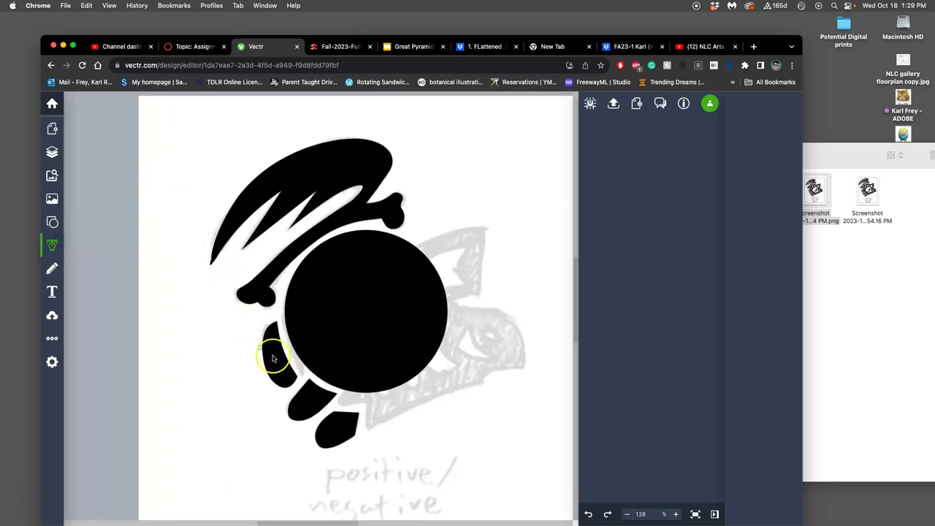
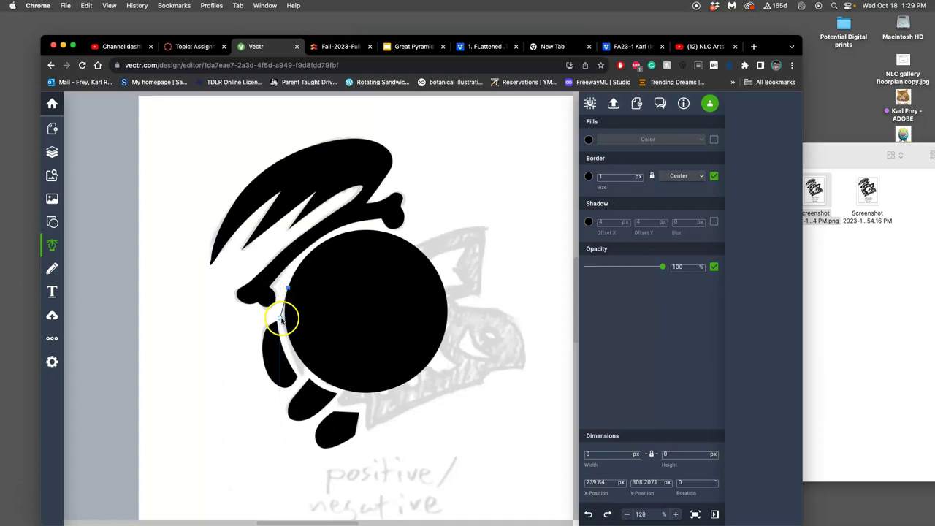
{"action": "left_click", "coordinate": [282, 318]}
{"action": "left_click", "coordinate": [288, 350]}
{"action": "left_click_drag", "start_coordinate": [304, 378], "coordinate": [307, 367]}
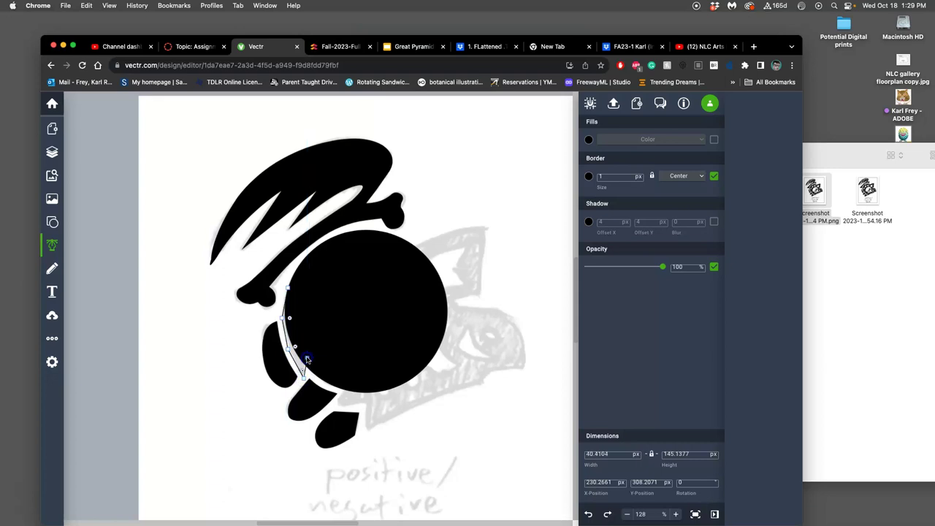
{"action": "left_click", "coordinate": [289, 288]}
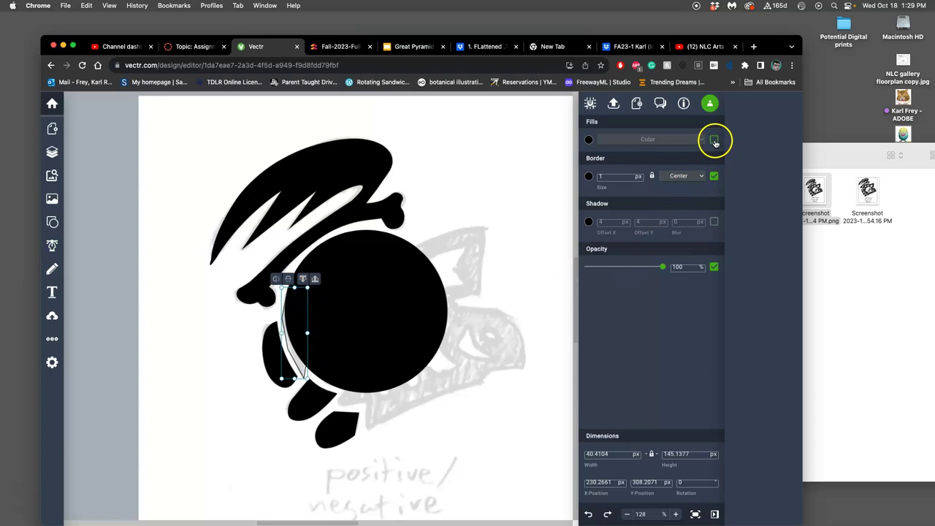
{"action": "left_click", "coordinate": [714, 140]}
{"action": "left_click", "coordinate": [715, 176]}
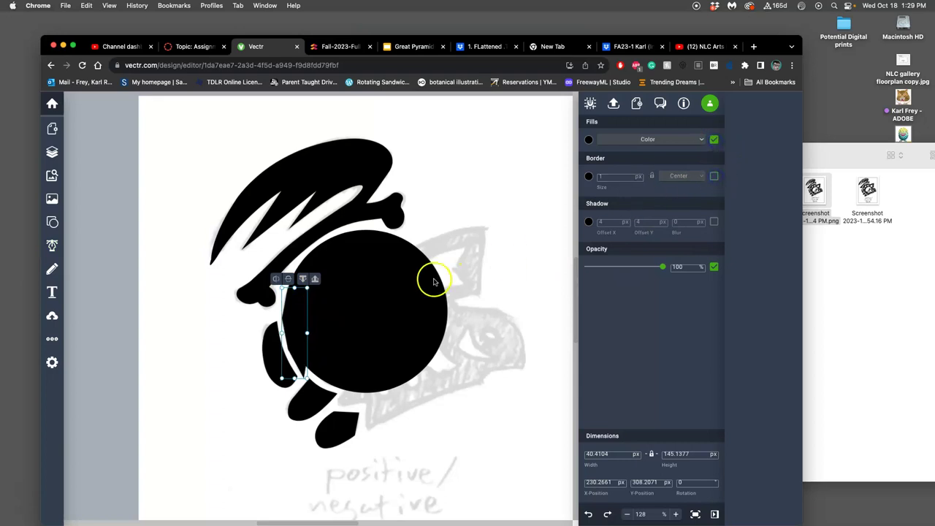
Curve the outer edge of the new path so it follows the circle's lower-left contour down to the pointed tip
{"action": "double_click", "coordinate": [294, 350]}
{"action": "scroll", "coordinate": [294, 350], "scroll_direction": "up", "scroll_amount": 10}
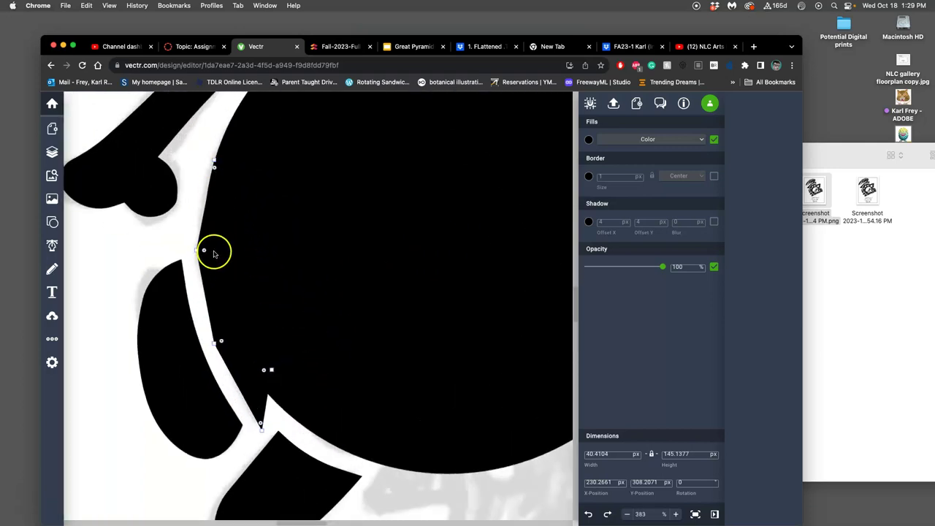
{"action": "left_click_drag", "start_coordinate": [204, 250], "coordinate": [449, 274]}
{"action": "left_click_drag", "start_coordinate": [244, 342], "coordinate": [226, 341]}
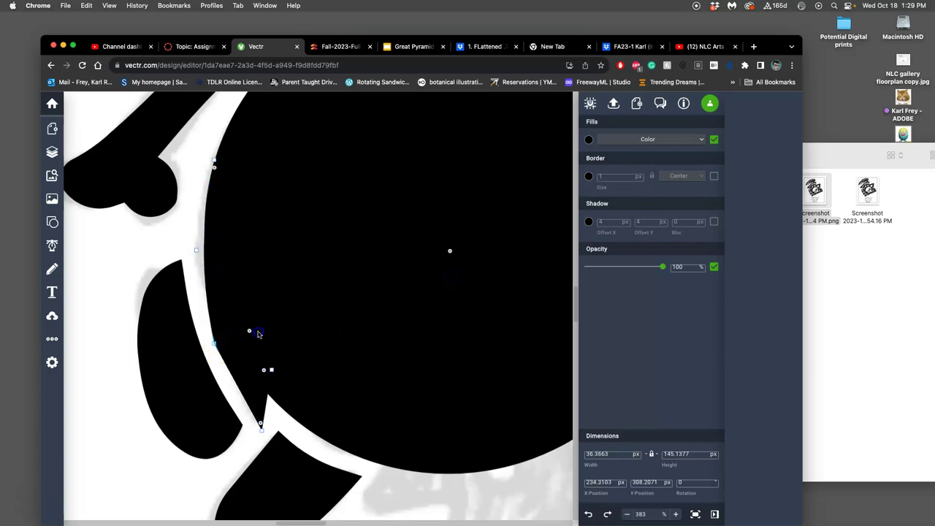
{"action": "left_click_drag", "start_coordinate": [428, 329], "coordinate": [214, 344]}
{"action": "left_click_drag", "start_coordinate": [229, 386], "coordinate": [230, 415]}
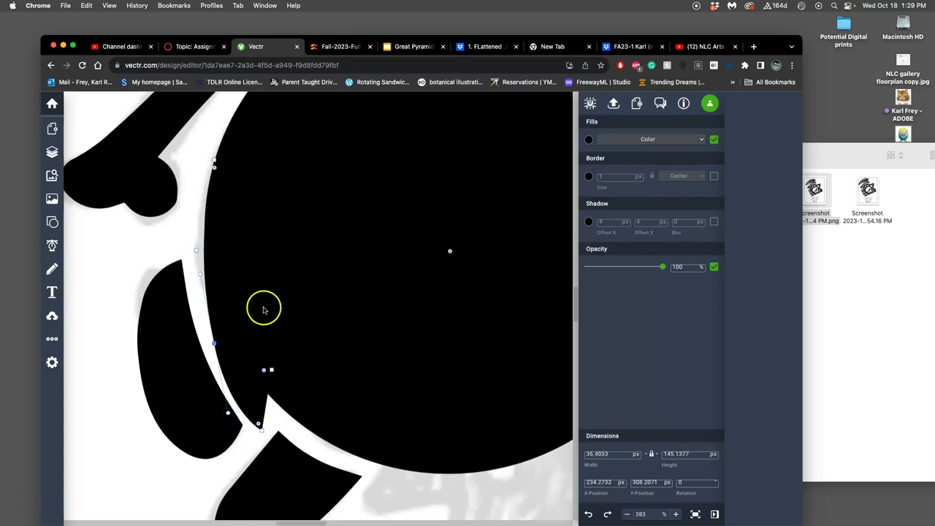
{"action": "left_click_drag", "start_coordinate": [249, 322], "coordinate": [236, 333]}
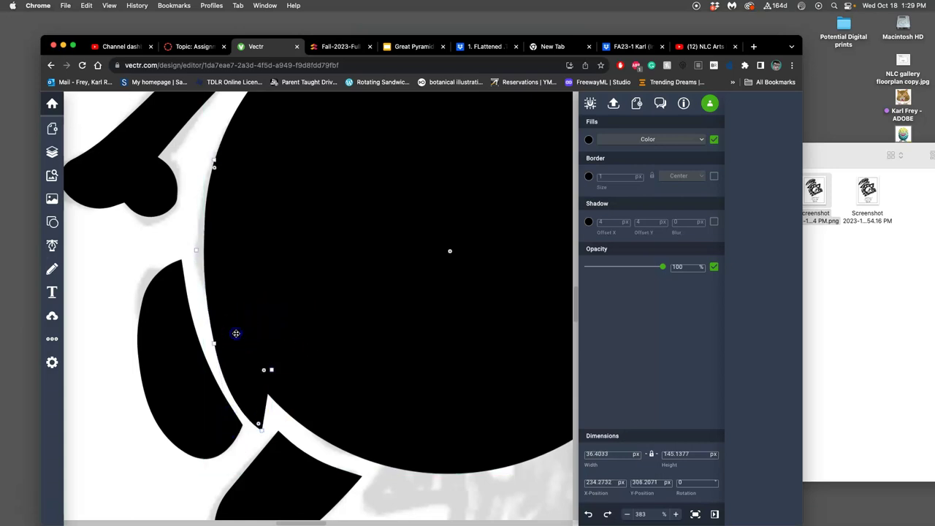
{"action": "scroll", "coordinate": [364, 311], "scroll_direction": "down", "scroll_amount": 3}
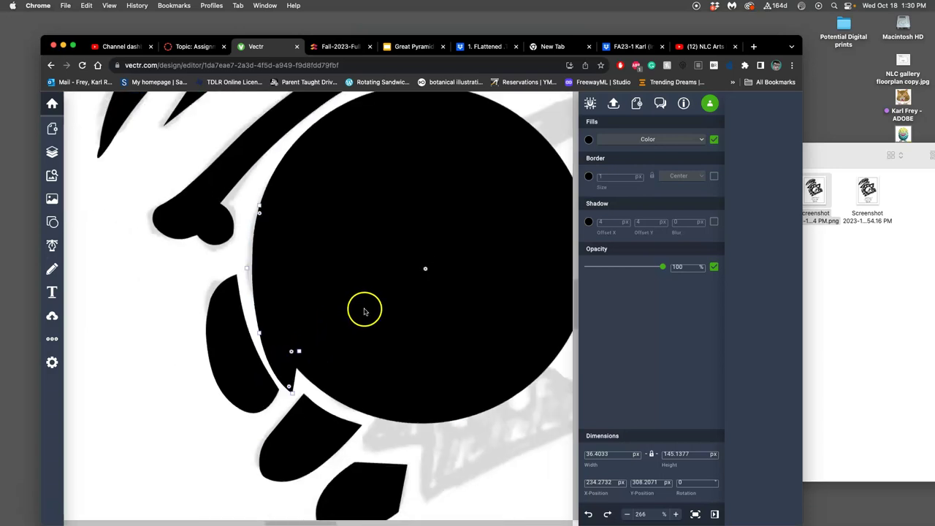
Examine how the pointed path overlaps the circle by selecting each shape and toggling the visibility of their layers
{"action": "scroll", "coordinate": [364, 312], "scroll_direction": "down", "scroll_amount": 2}
{"action": "left_click", "coordinate": [392, 286]}
{"action": "left_click", "coordinate": [302, 304]}
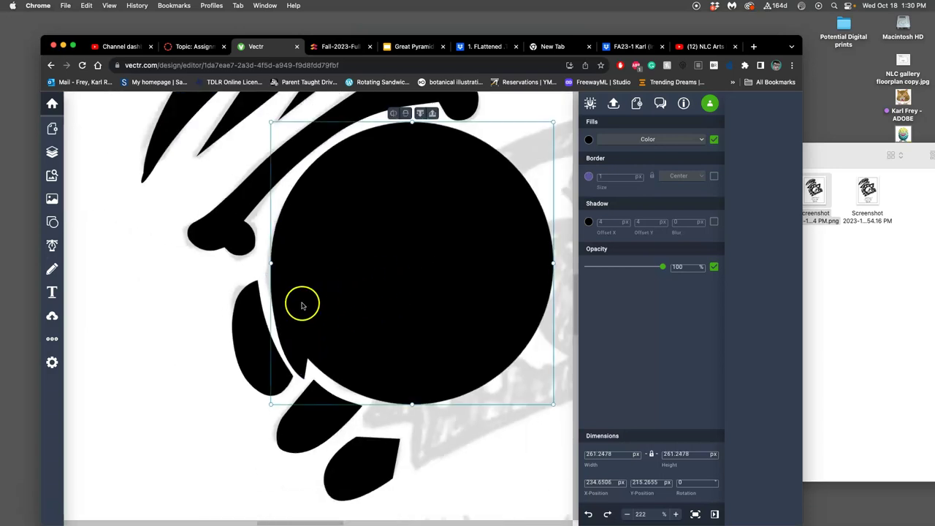
{"action": "left_click", "coordinate": [285, 319]}
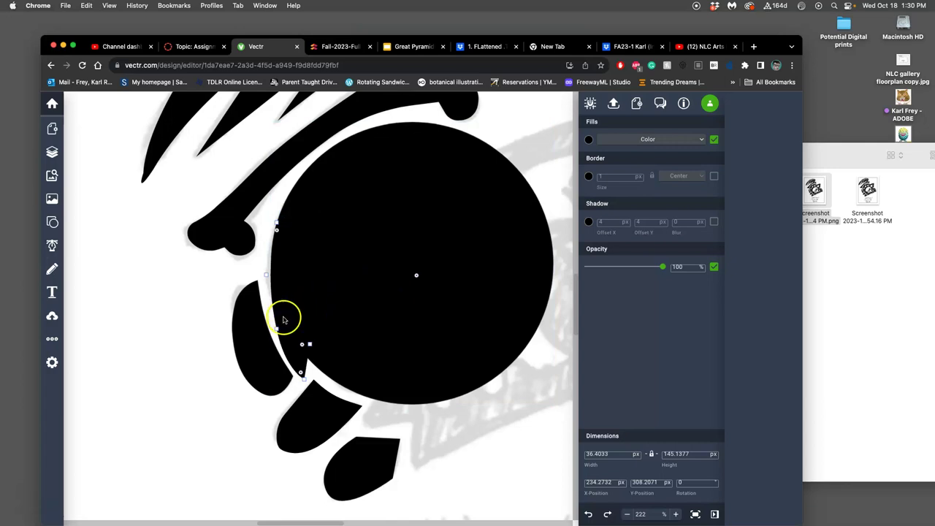
{"action": "left_click", "coordinate": [450, 422]}
{"action": "left_click", "coordinate": [287, 321]}
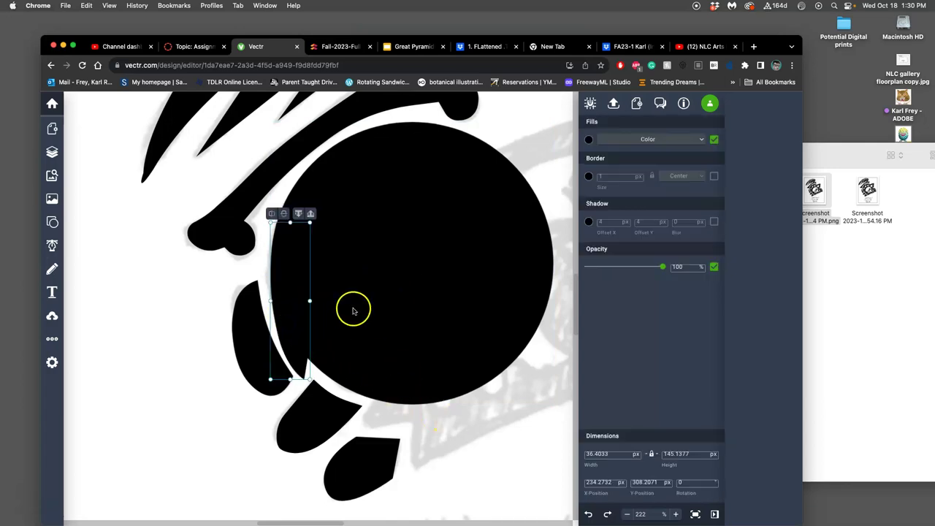
{"action": "left_click", "coordinate": [52, 152]}
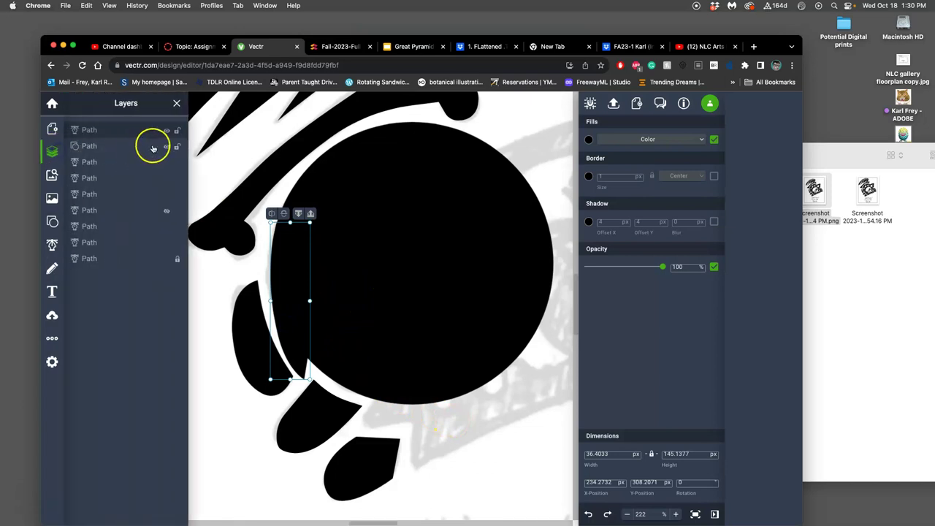
{"action": "left_click", "coordinate": [166, 131]}
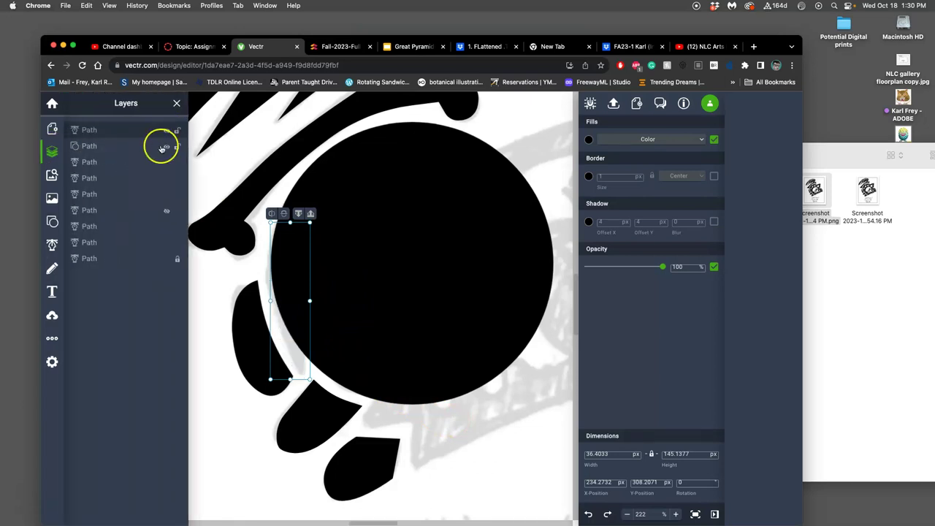
{"action": "left_click", "coordinate": [165, 147]}
{"action": "left_click", "coordinate": [165, 148]}
{"action": "left_click", "coordinate": [167, 131]}
{"action": "left_click", "coordinate": [166, 131]}
{"action": "left_click", "coordinate": [166, 131]}
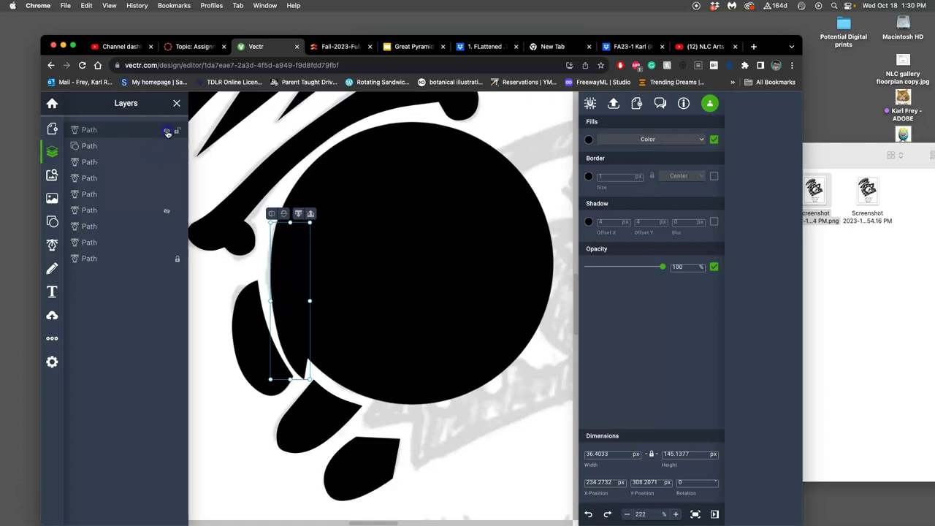
{"action": "left_click", "coordinate": [167, 131]}
{"action": "left_click", "coordinate": [166, 131]}
Select the circle together with the pointed path and unite them into one shape
{"action": "scroll", "coordinate": [373, 248], "scroll_direction": "right", "scroll_amount": 2}
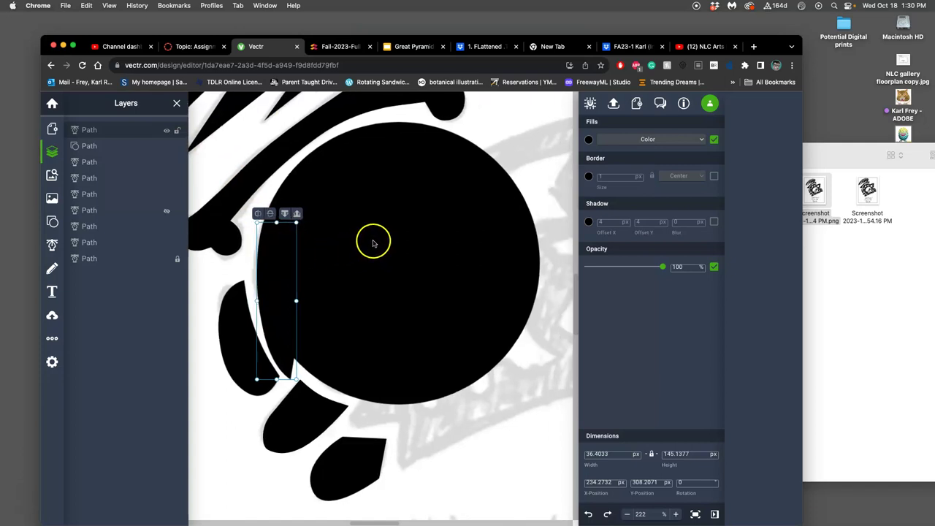
{"action": "left_click", "coordinate": [373, 243]}
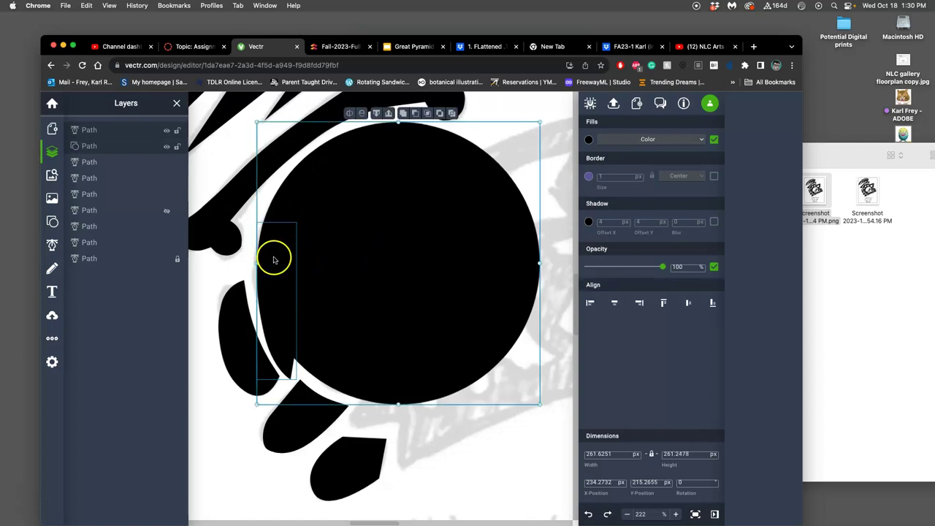
{"action": "left_click", "coordinate": [402, 115]}
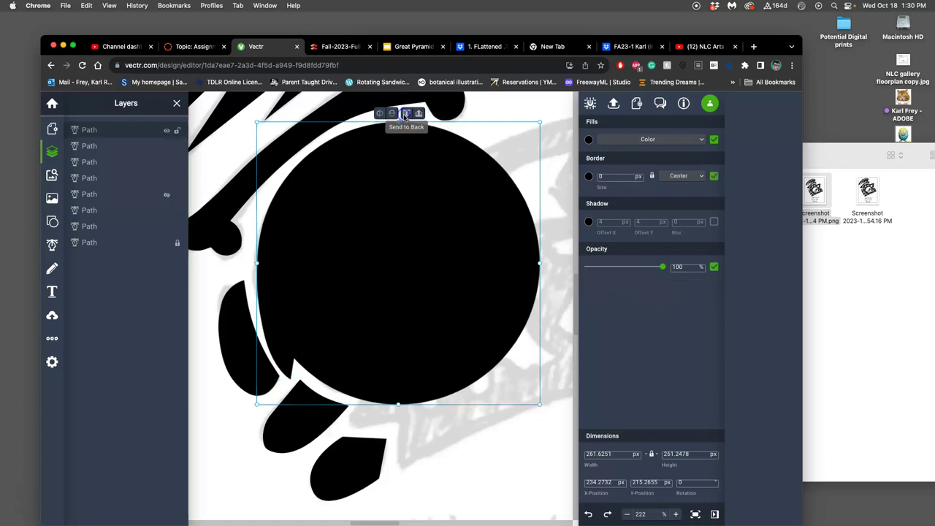
Toggle the visibility of the united shape to compare it with the sketch underneath
{"action": "left_click", "coordinate": [169, 132]}
{"action": "left_click", "coordinate": [169, 132]}
{"action": "left_click", "coordinate": [169, 132]}
{"action": "left_click", "coordinate": [169, 132]}
{"action": "left_click", "coordinate": [169, 131]}
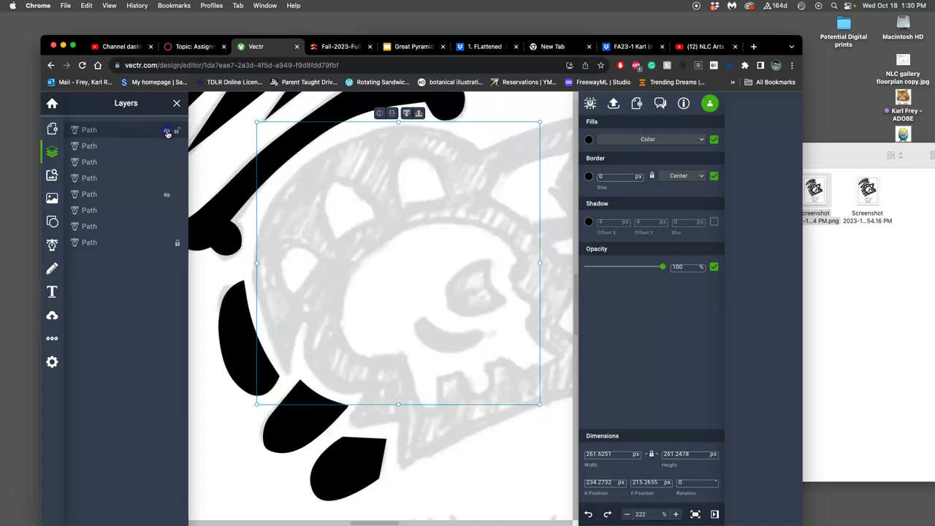
{"action": "left_click", "coordinate": [168, 132]}
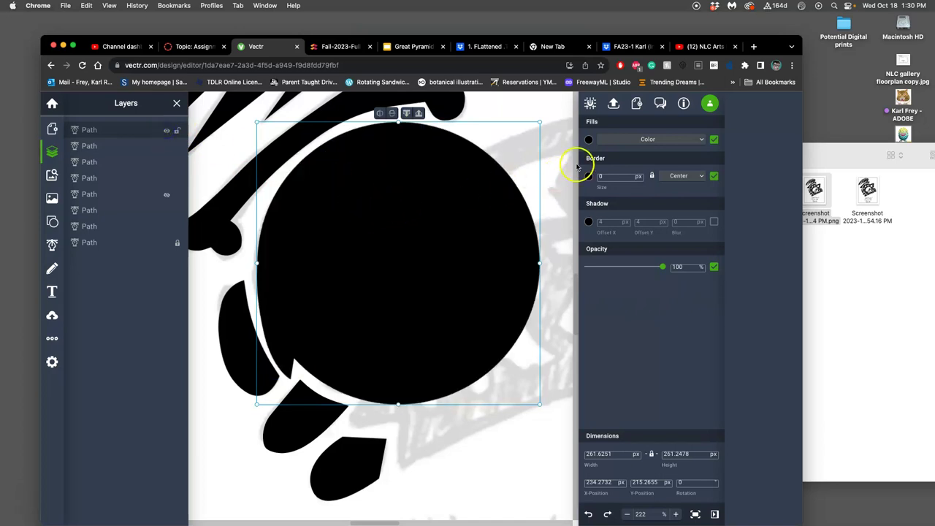
Turn off the united shape's fill and set its border size to 1 px
{"action": "left_click", "coordinate": [714, 140]}
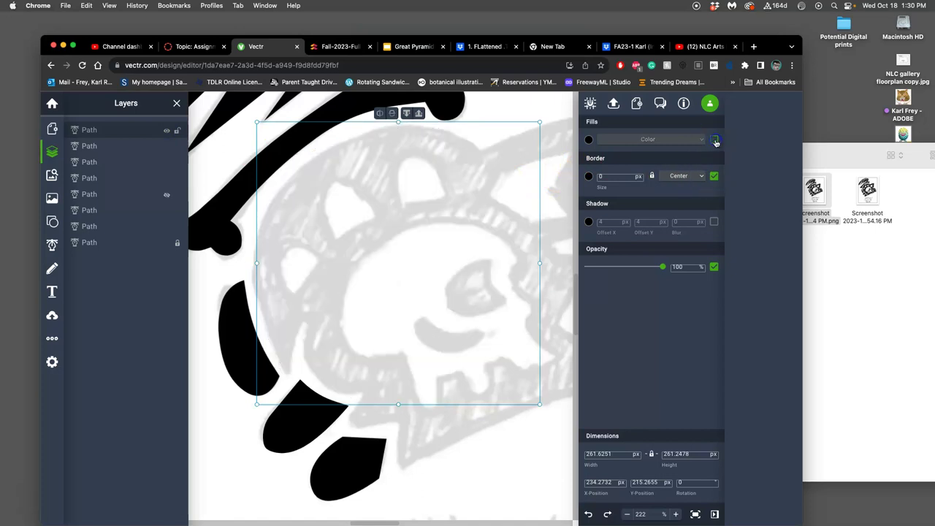
{"action": "left_click", "coordinate": [398, 207]}
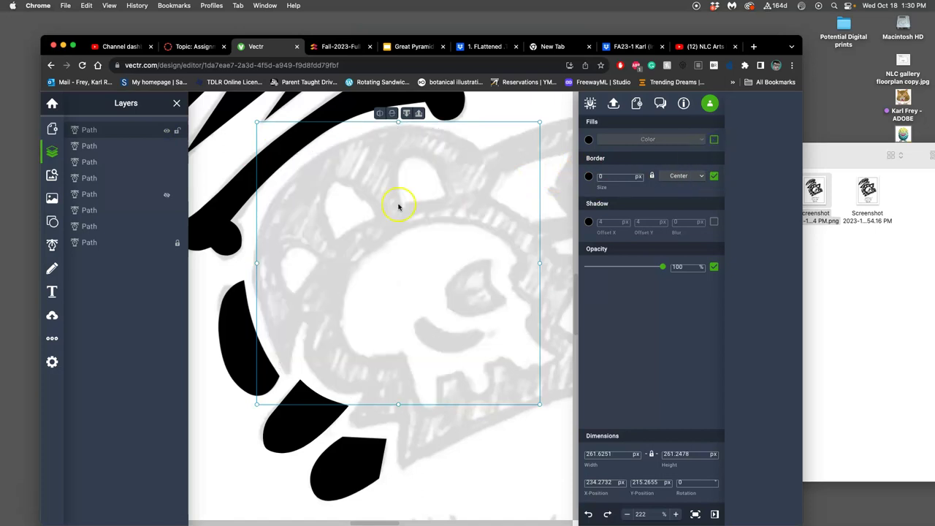
{"action": "left_click", "coordinate": [637, 176]}
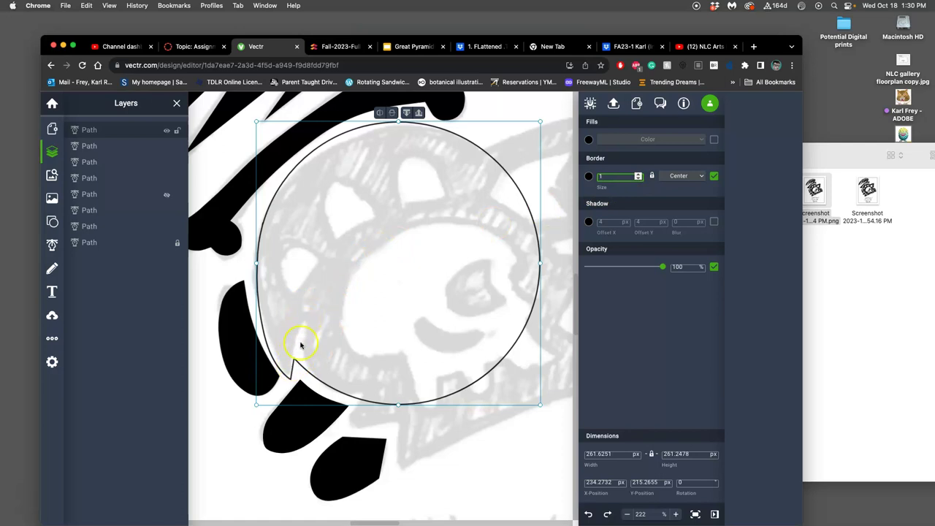
Delete the united circle outline from the drawing
{"action": "left_click", "coordinate": [192, 333]}
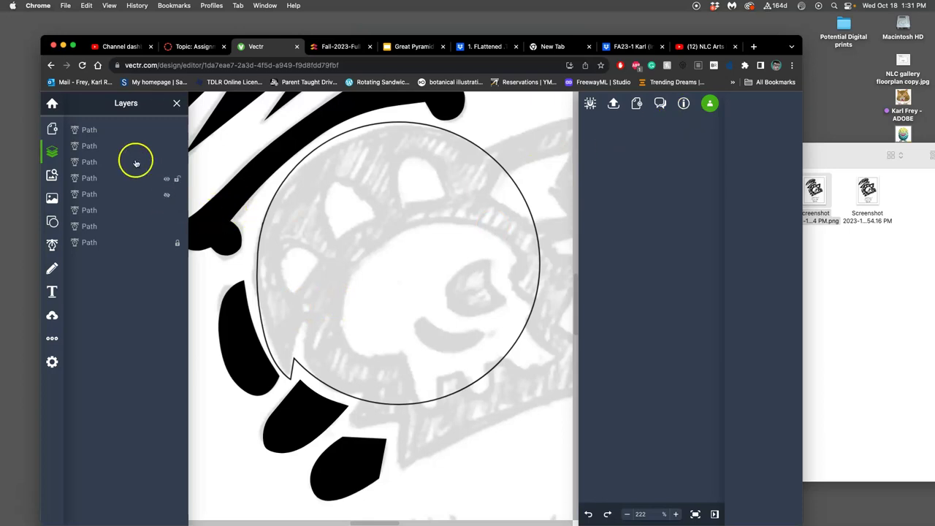
{"action": "left_click", "coordinate": [127, 131]}
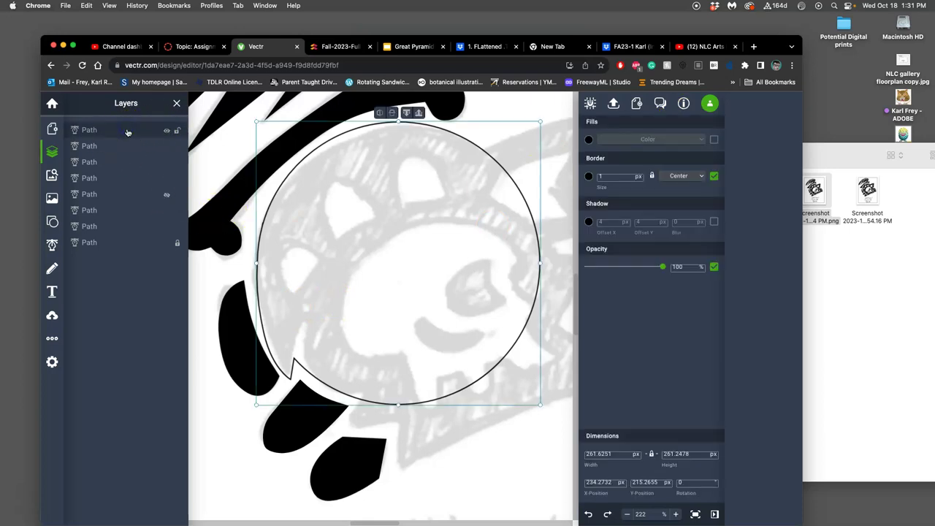
{"action": "key", "text": "BackSpace"}
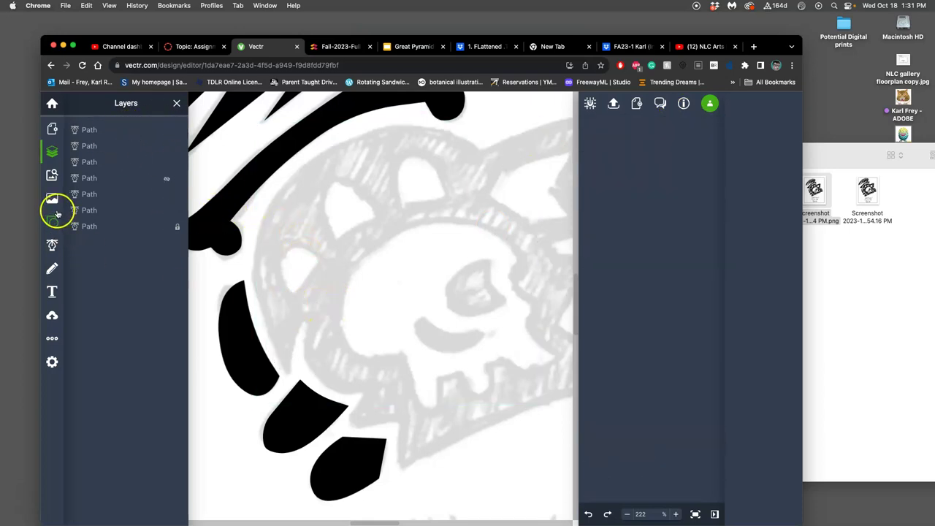
Trace the back and top of the head with the Pen tool, curving from the lower rear point over to the crest's front tip
{"action": "left_click", "coordinate": [51, 245]}
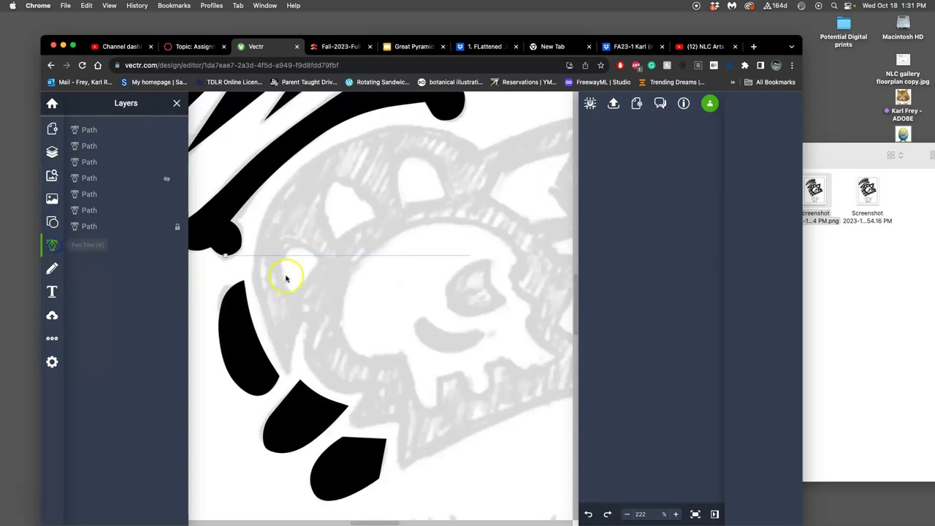
{"action": "left_click", "coordinate": [287, 373]}
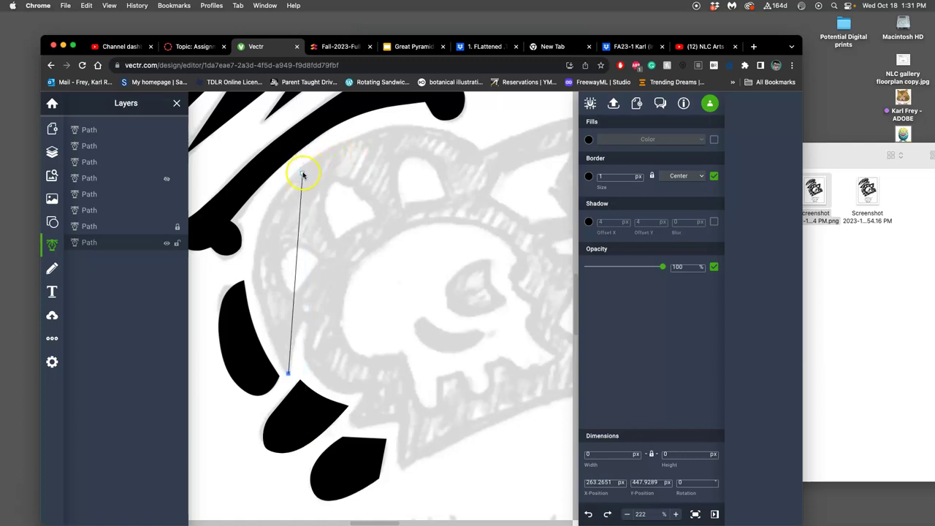
{"action": "mouse_move", "coordinate": [305, 168]}
{"action": "left_mouse_down"}
{"action": "mouse_move", "coordinate": [355, 151]}
{"action": "mouse_move", "coordinate": [411, 100]}
{"action": "mouse_move", "coordinate": [382, 165]}
{"action": "mouse_move", "coordinate": [317, 152]}
{"action": "mouse_move", "coordinate": [307, 166]}
{"action": "left_mouse_up"}
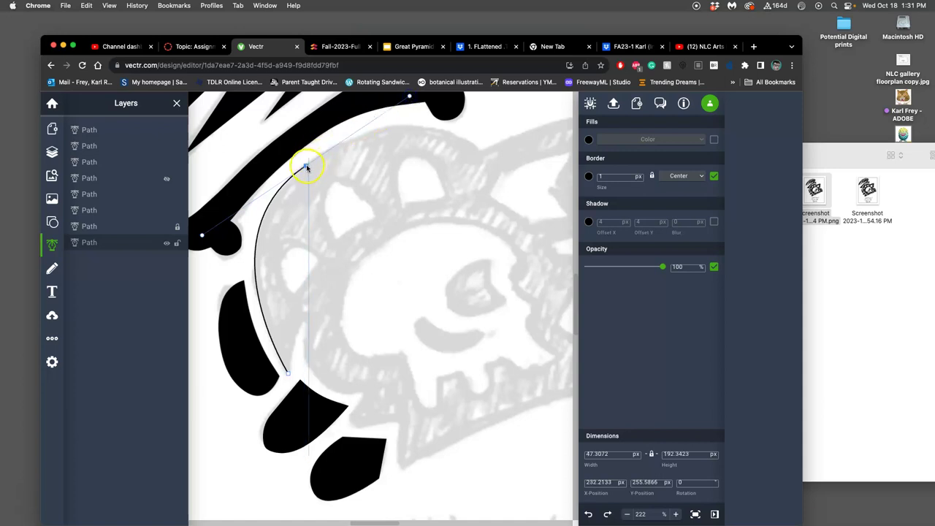
{"action": "left_click_drag", "start_coordinate": [480, 151], "coordinate": [542, 160]}
{"action": "left_click", "coordinate": [490, 156]}
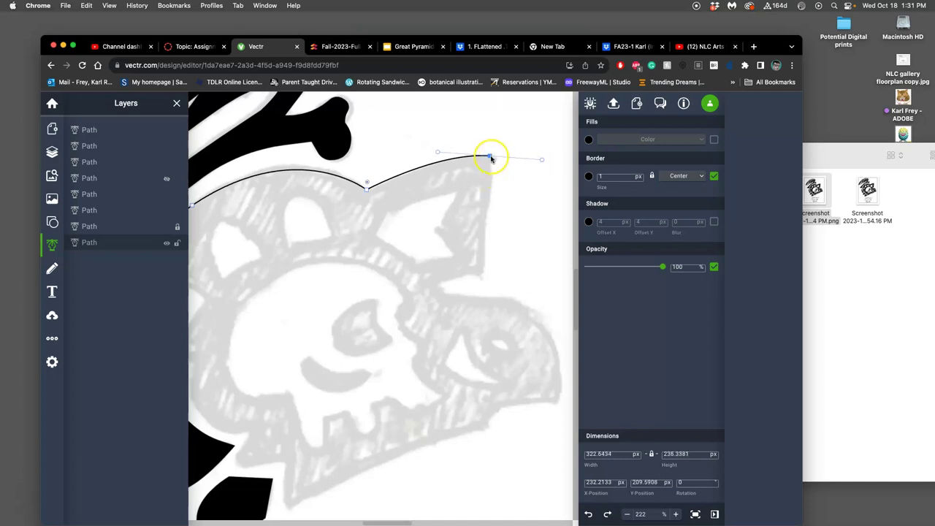
Add the crest's front edge down to its lower corner and retract the tip's outgoing handle to make that edge straight
{"action": "left_click_drag", "start_coordinate": [490, 159], "coordinate": [482, 275]}
{"action": "left_click", "coordinate": [483, 275]}
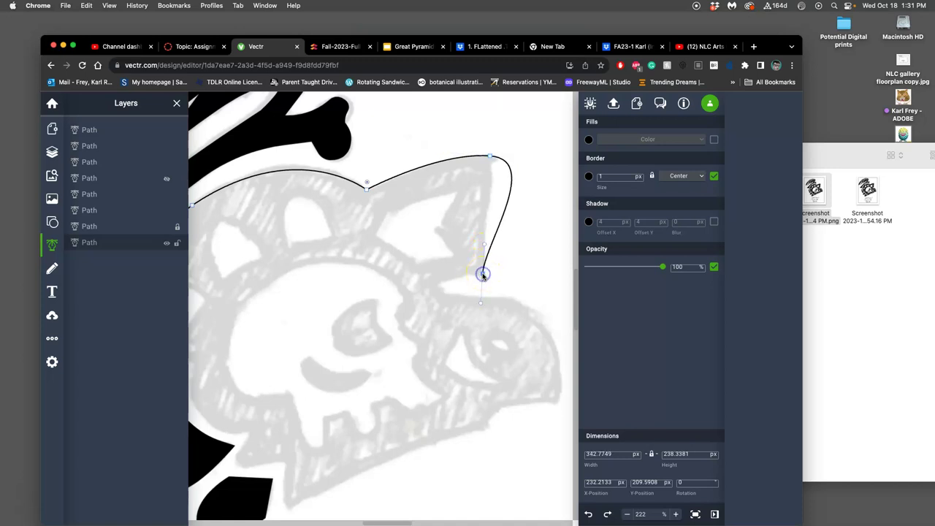
{"action": "left_click", "coordinate": [490, 157]}
{"action": "left_click", "coordinate": [490, 157]}
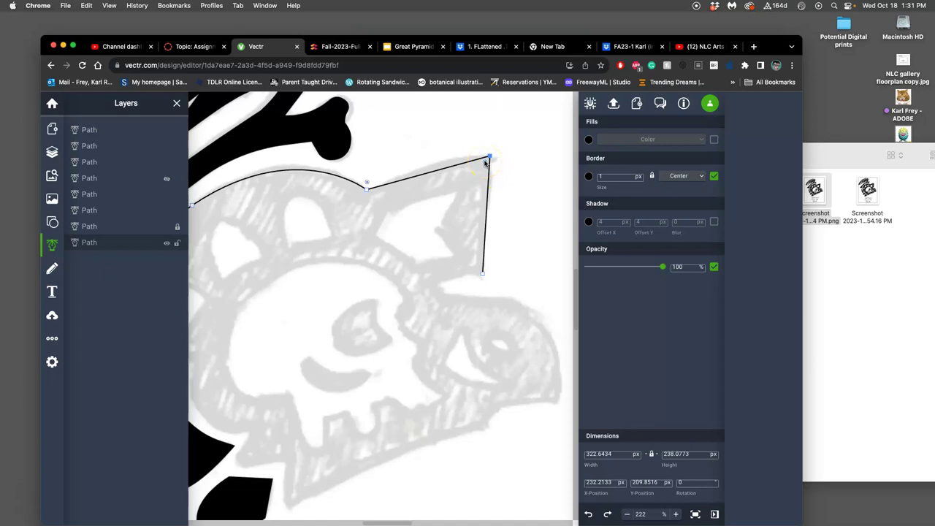
{"action": "left_click", "coordinate": [486, 159]}
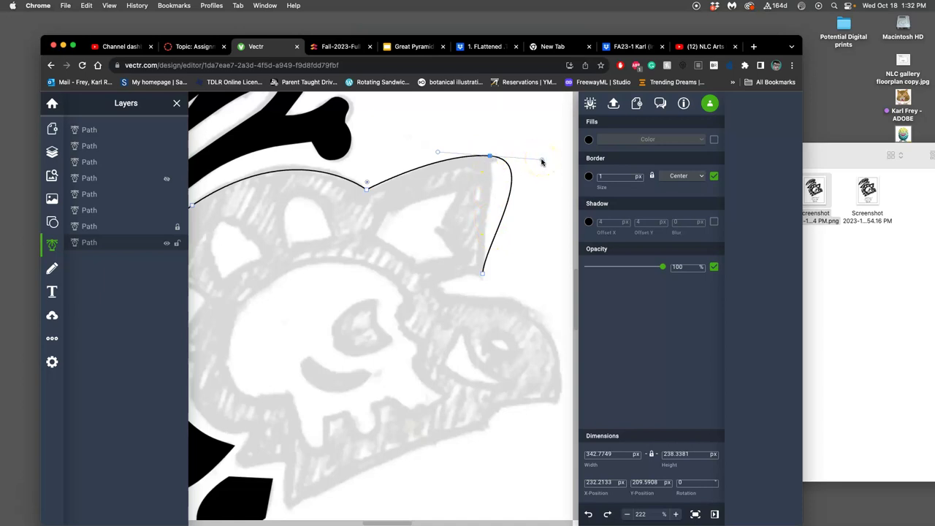
{"action": "left_click_drag", "start_coordinate": [542, 160], "coordinate": [489, 157]}
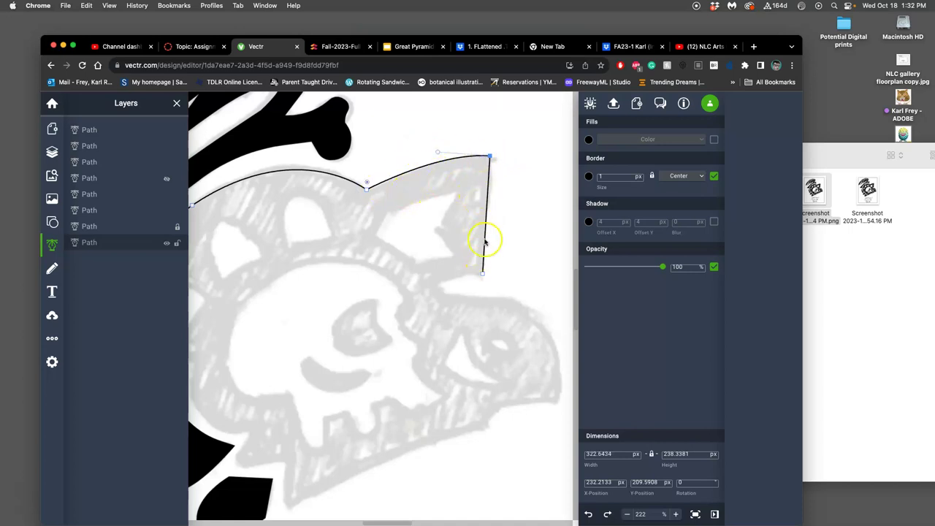
Retract the lower crest corner's outgoing handle and trace the narrow rounded notch between the crest and the beak
{"action": "left_click", "coordinate": [482, 275]}
{"action": "left_click", "coordinate": [479, 304]}
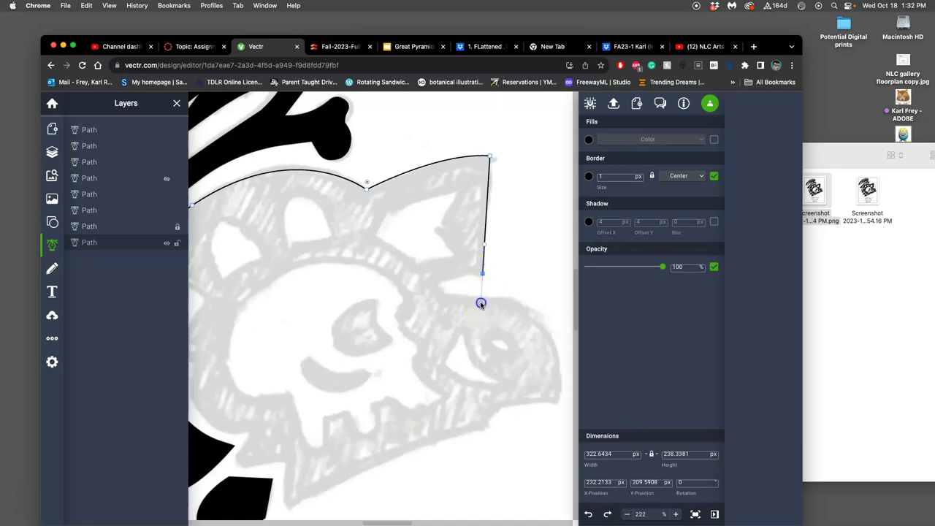
{"action": "left_click_drag", "start_coordinate": [482, 273], "coordinate": [452, 280]}
{"action": "left_click_drag", "start_coordinate": [429, 291], "coordinate": [427, 296]}
{"action": "left_click", "coordinate": [482, 299]}
{"action": "left_click_drag", "start_coordinate": [482, 302], "coordinate": [454, 295]}
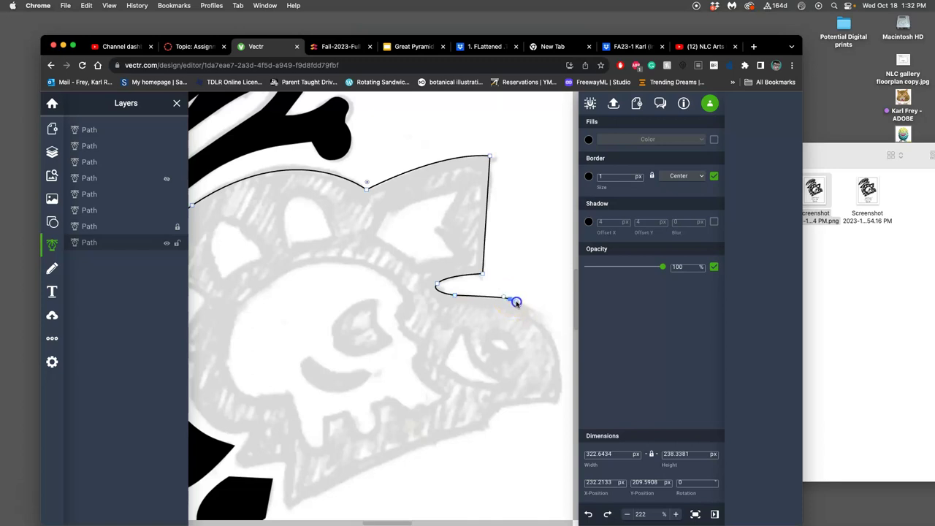
Trace the beak's rounded top and front down to its tip, then the concave underside back to the throat point
{"action": "left_click_drag", "start_coordinate": [527, 310], "coordinate": [528, 311]}
{"action": "left_click_drag", "start_coordinate": [555, 403], "coordinate": [538, 482]}
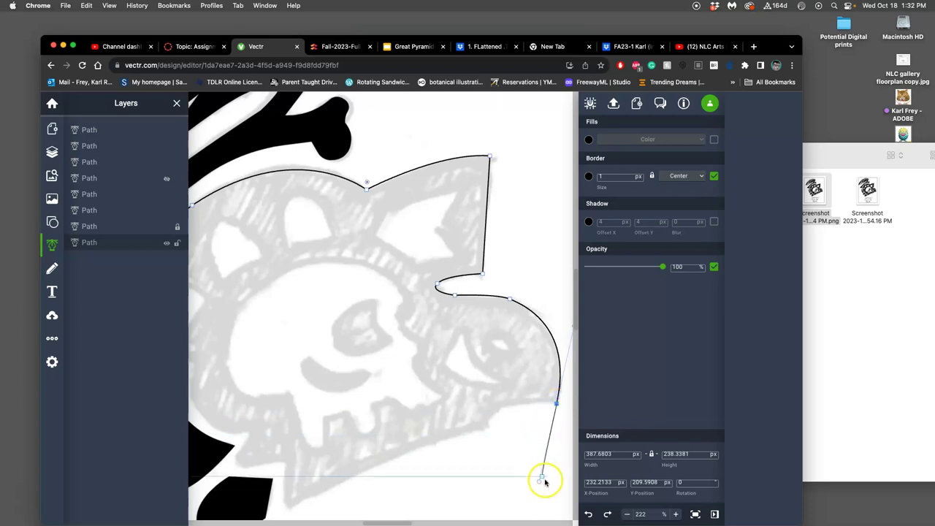
{"action": "left_click_drag", "start_coordinate": [538, 482], "coordinate": [540, 473]}
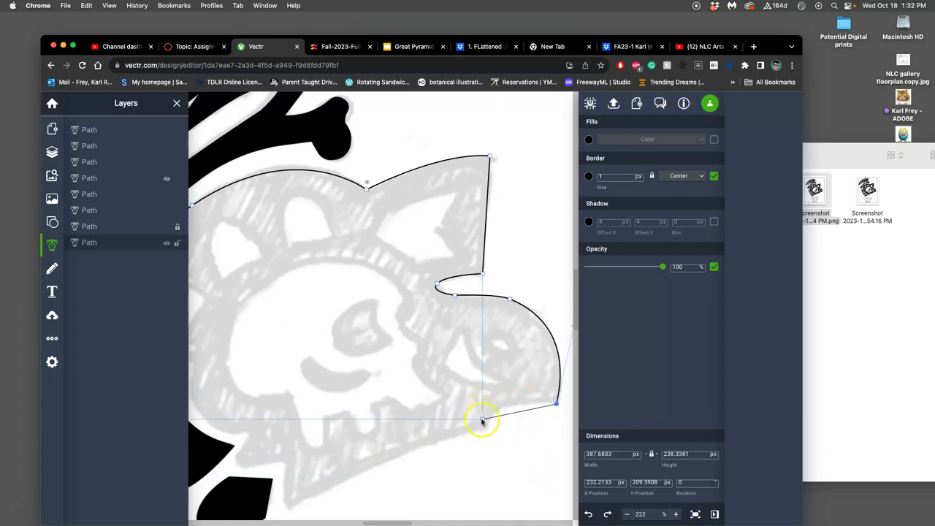
{"action": "left_click_drag", "start_coordinate": [482, 426], "coordinate": [473, 460]}
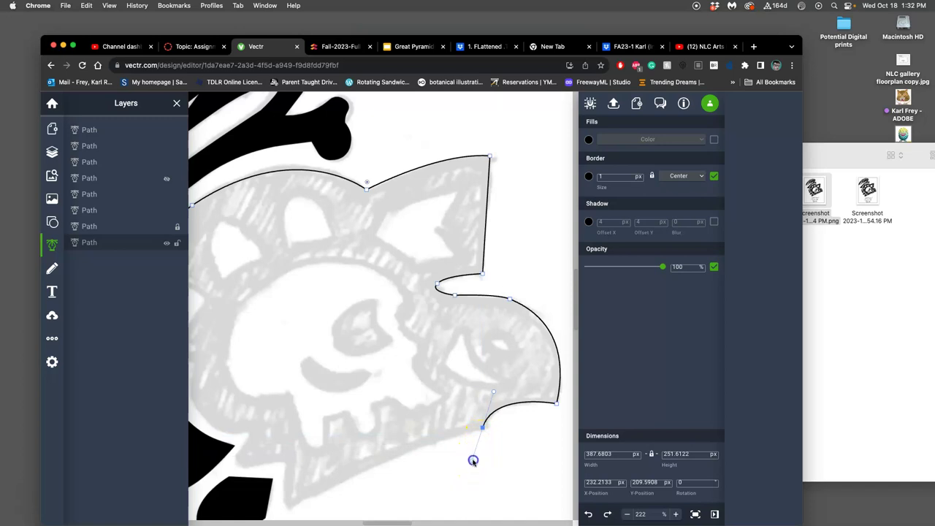
{"action": "left_click_drag", "start_coordinate": [483, 427], "coordinate": [481, 428]}
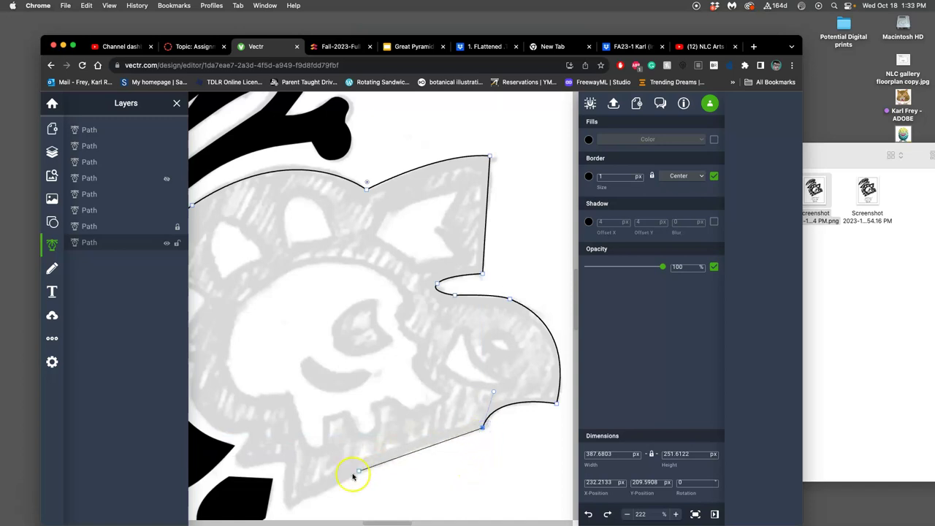
Curve the outline along the throat to the lowest neck point and retract that point's outgoing handle for a sharp corner
{"action": "left_click_drag", "start_coordinate": [289, 509], "coordinate": [211, 372]}
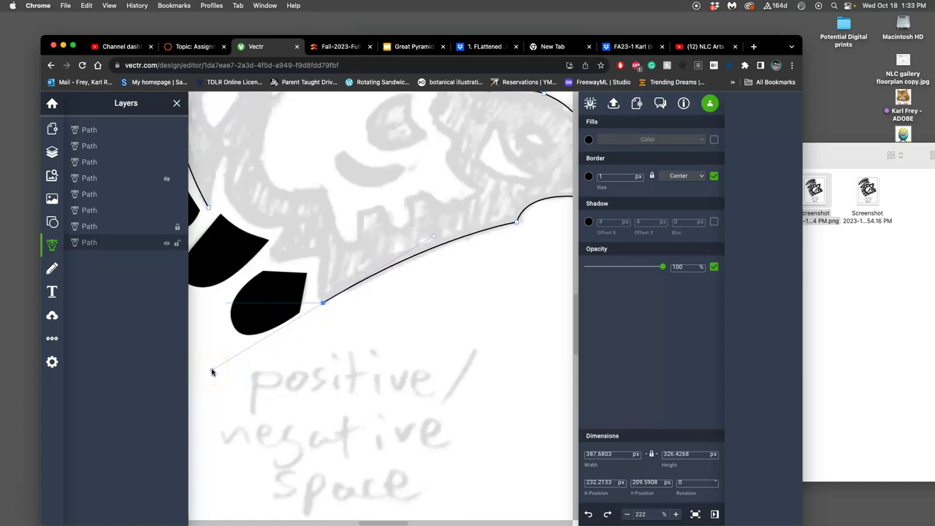
{"action": "left_click_drag", "start_coordinate": [212, 371], "coordinate": [212, 370]}
{"action": "left_click", "coordinate": [223, 354]}
{"action": "left_click", "coordinate": [211, 369]}
{"action": "left_click_drag", "start_coordinate": [322, 302], "coordinate": [324, 235]}
Trace the jagged neck edge and the narrow rear spike, closing the head outline at about 388 by 326 px
{"action": "left_click_drag", "start_coordinate": [318, 257], "coordinate": [286, 240]}
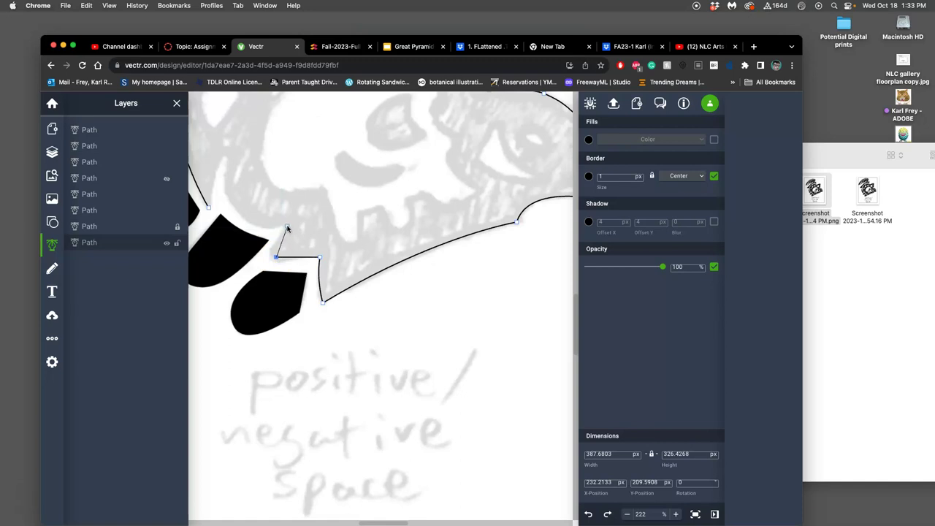
{"action": "left_click", "coordinate": [286, 226]}
{"action": "left_click", "coordinate": [228, 160]}
{"action": "mouse_move", "coordinate": [227, 159]}
{"action": "left_mouse_down"}
{"action": "mouse_move", "coordinate": [248, 144]}
{"action": "mouse_move", "coordinate": [238, 99]}
{"action": "mouse_move", "coordinate": [245, 83]}
{"action": "mouse_move", "coordinate": [229, 146]}
{"action": "mouse_move", "coordinate": [240, 120]}
{"action": "mouse_move", "coordinate": [257, 190]}
{"action": "mouse_move", "coordinate": [294, 234]}
{"action": "mouse_move", "coordinate": [326, 236]}
{"action": "mouse_move", "coordinate": [325, 199]}
{"action": "mouse_move", "coordinate": [297, 325]}
{"action": "left_mouse_up"}
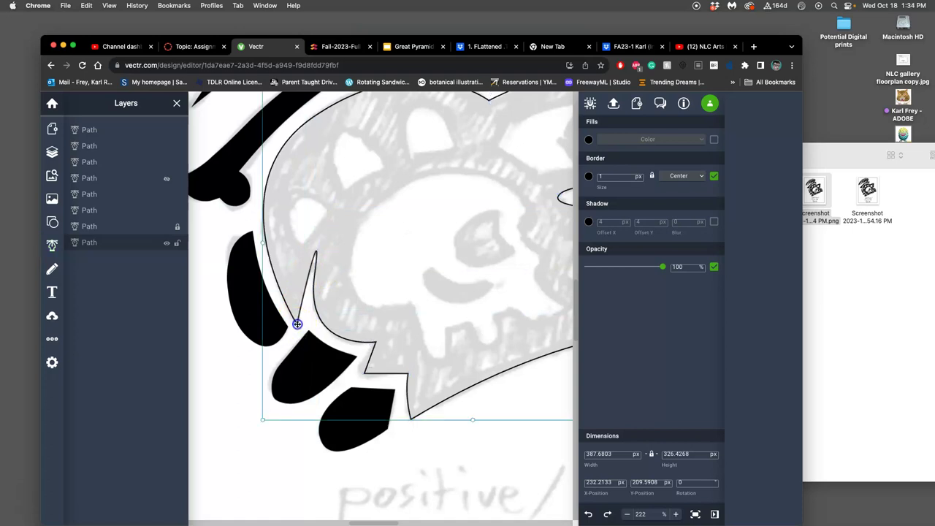
Turn on the head shape's black fill, turn off its border, and deselect it
{"action": "scroll", "coordinate": [395, 262], "scroll_direction": "right", "scroll_amount": 2}
{"action": "scroll", "coordinate": [400, 267], "scroll_direction": "right", "scroll_amount": 3}
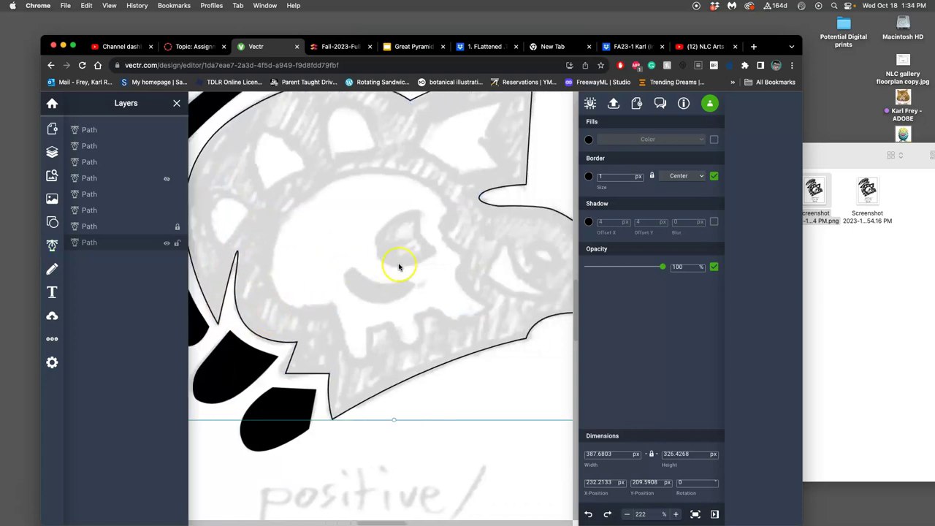
{"action": "scroll", "coordinate": [399, 266], "scroll_direction": "down", "scroll_amount": 5}
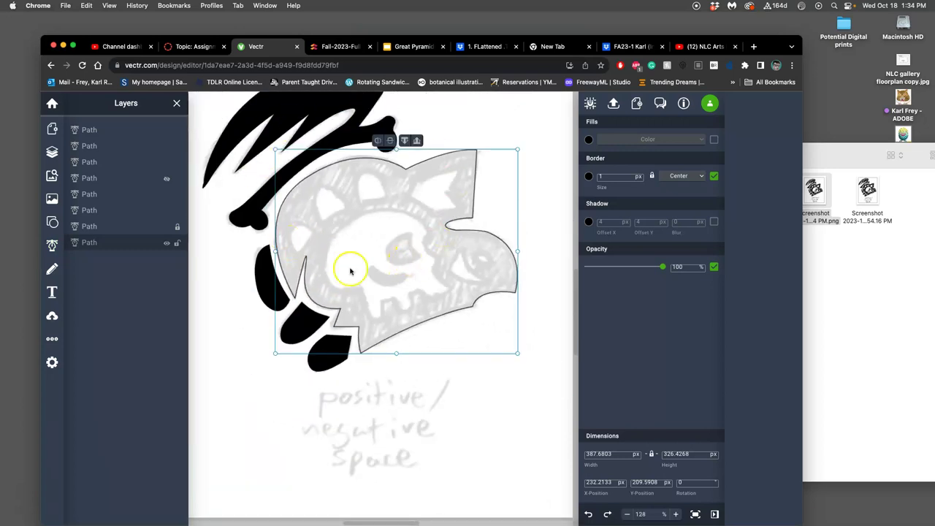
{"action": "scroll", "coordinate": [374, 205], "scroll_direction": "right", "scroll_amount": 1}
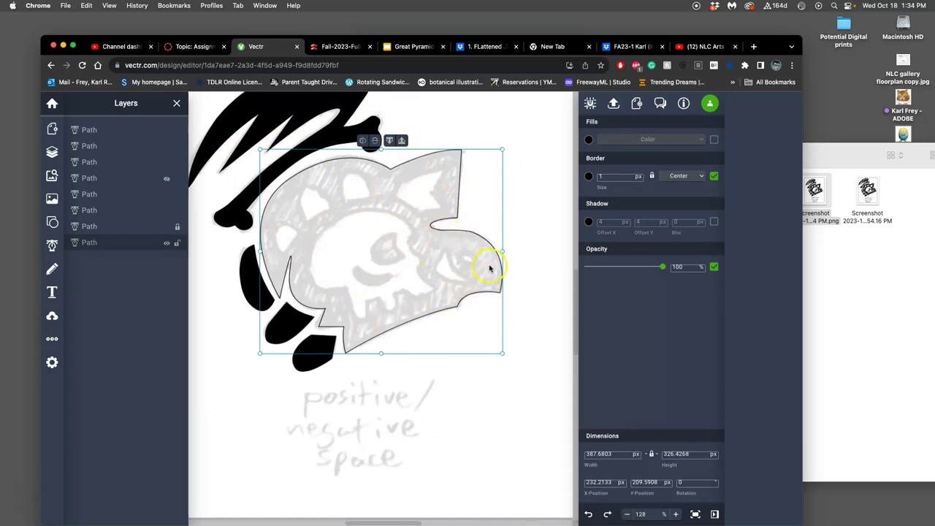
{"action": "left_click", "coordinate": [714, 139]}
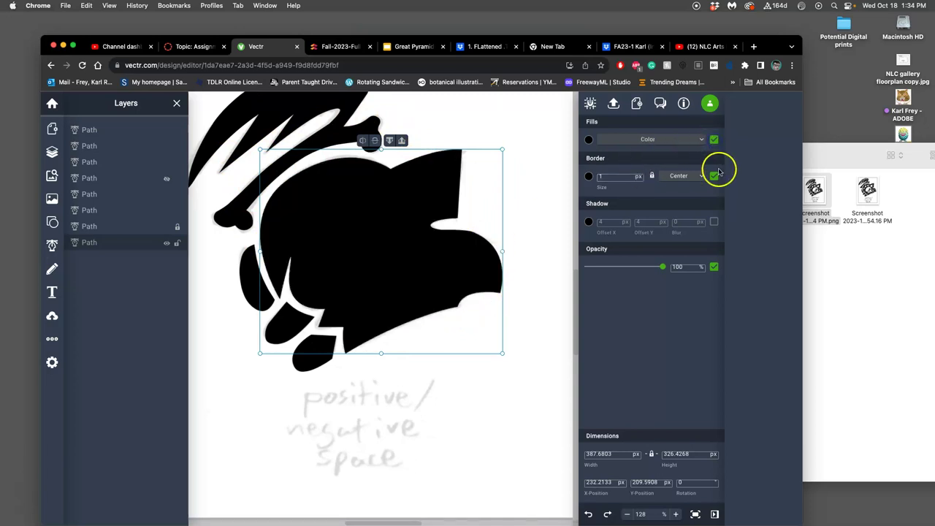
{"action": "left_click", "coordinate": [713, 176]}
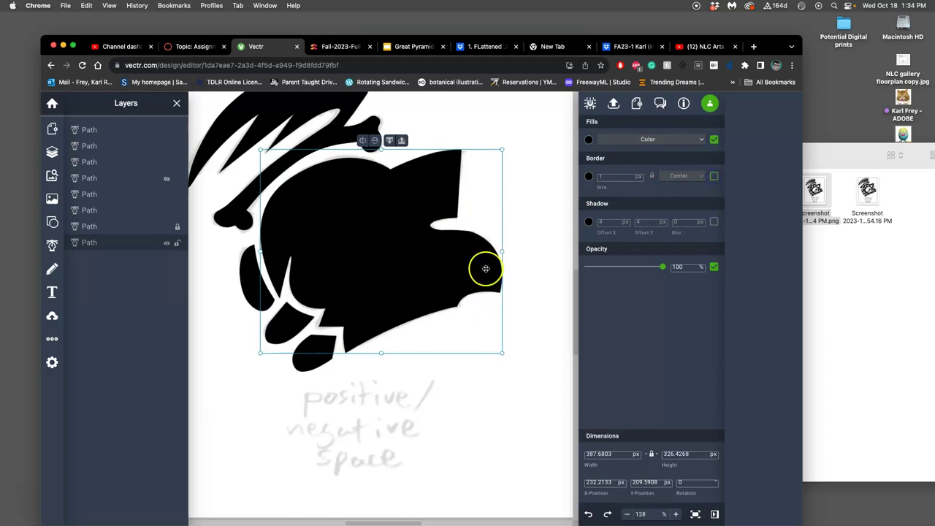
{"action": "left_click", "coordinate": [517, 236]}
{"action": "scroll", "coordinate": [534, 202], "scroll_direction": "up", "scroll_amount": 3}
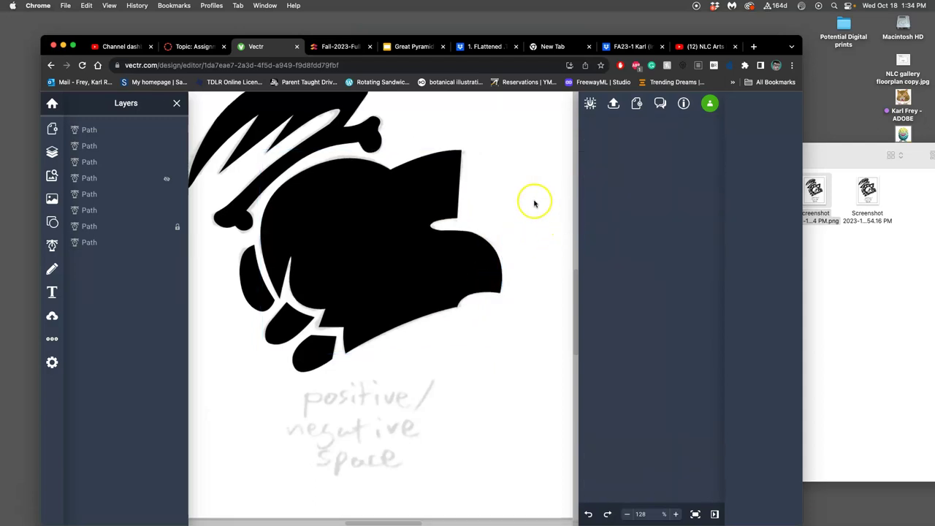
Toggle the head shape's visibility and hide the sketch layer to examine the solid black logo shapes
{"action": "left_click", "coordinate": [165, 244]}
{"action": "left_click", "coordinate": [166, 243]}
{"action": "left_click", "coordinate": [166, 227]}
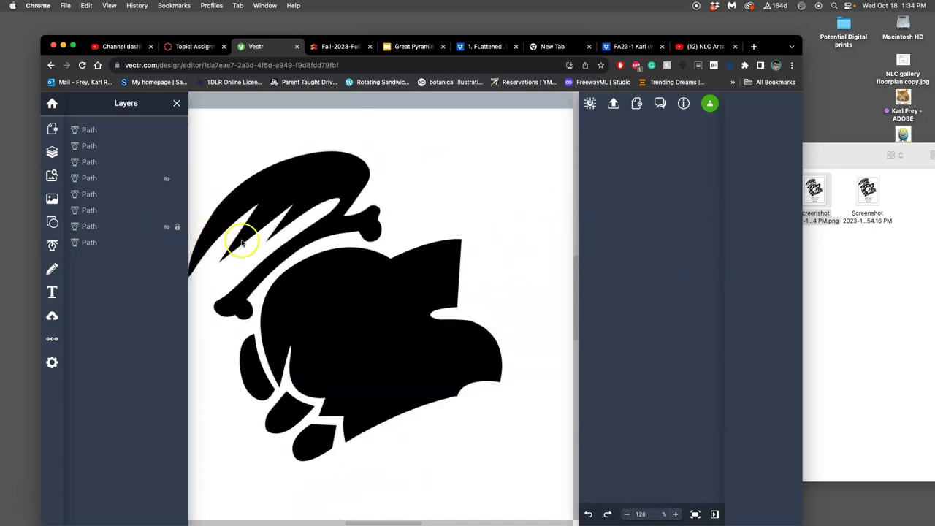
{"action": "scroll", "coordinate": [281, 241], "scroll_direction": "left", "scroll_amount": 3}
{"action": "scroll", "coordinate": [276, 243], "scroll_direction": "right", "scroll_amount": 2}
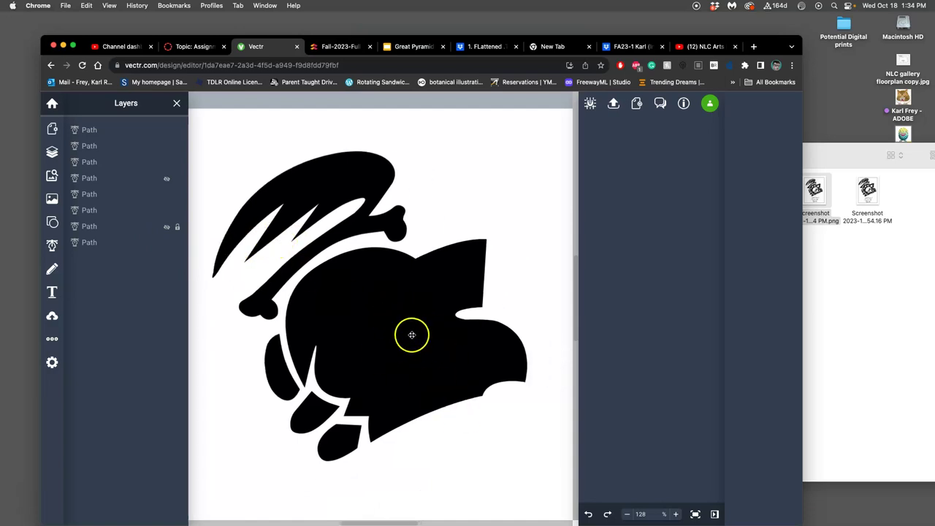
Restore the head shape's 1 px border, turn off its fill, and show the sketch layer again
{"action": "left_click", "coordinate": [410, 331]}
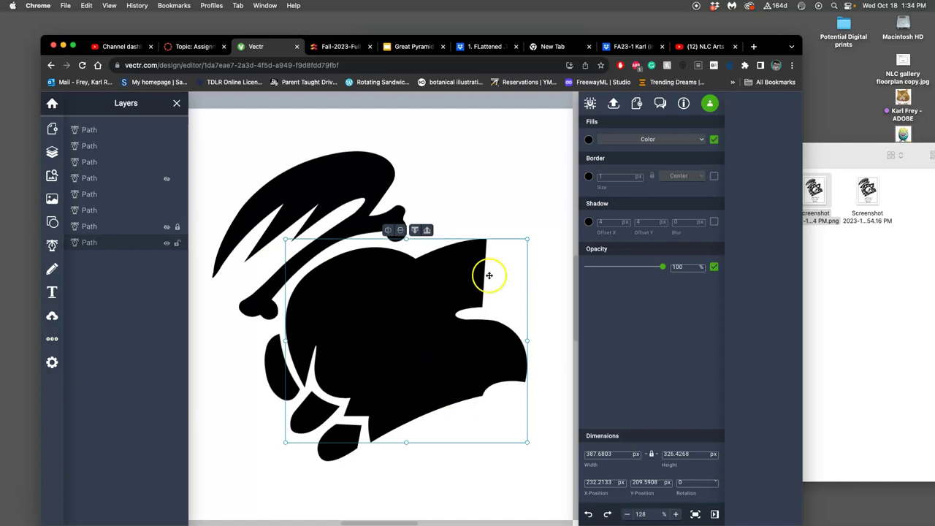
{"action": "left_click", "coordinate": [713, 177]}
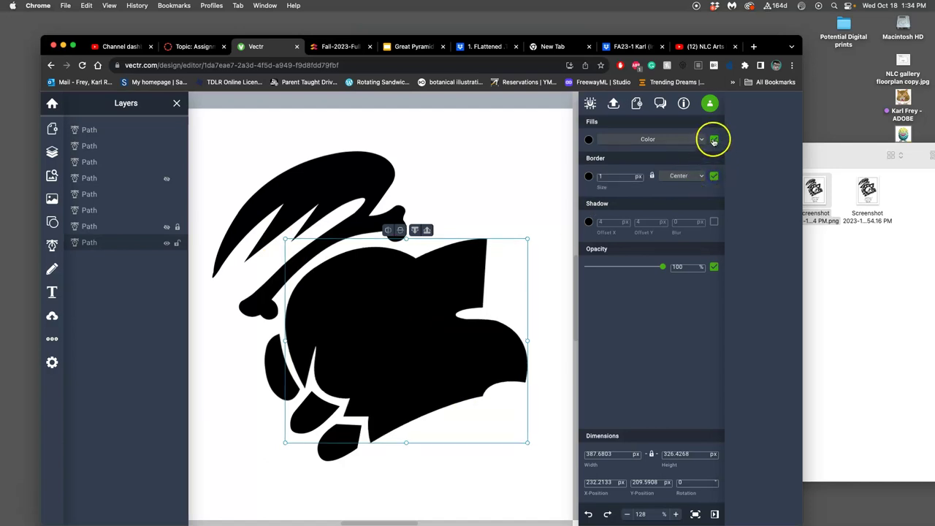
{"action": "left_click", "coordinate": [713, 138]}
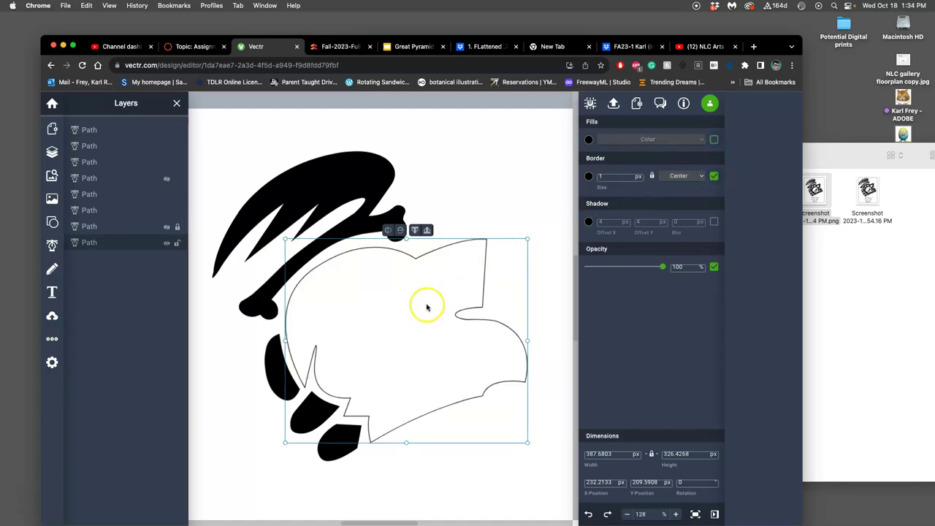
{"action": "left_click", "coordinate": [166, 227]}
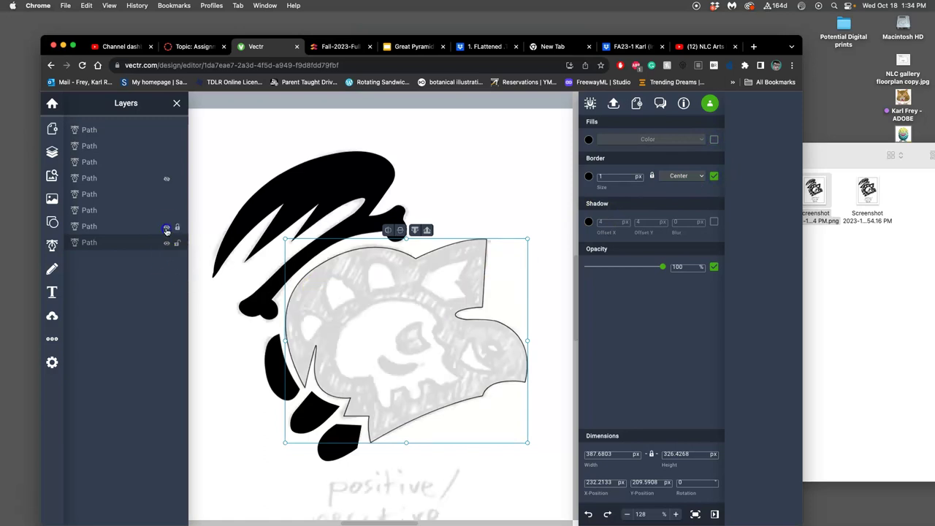
{"action": "left_click", "coordinate": [487, 192]}
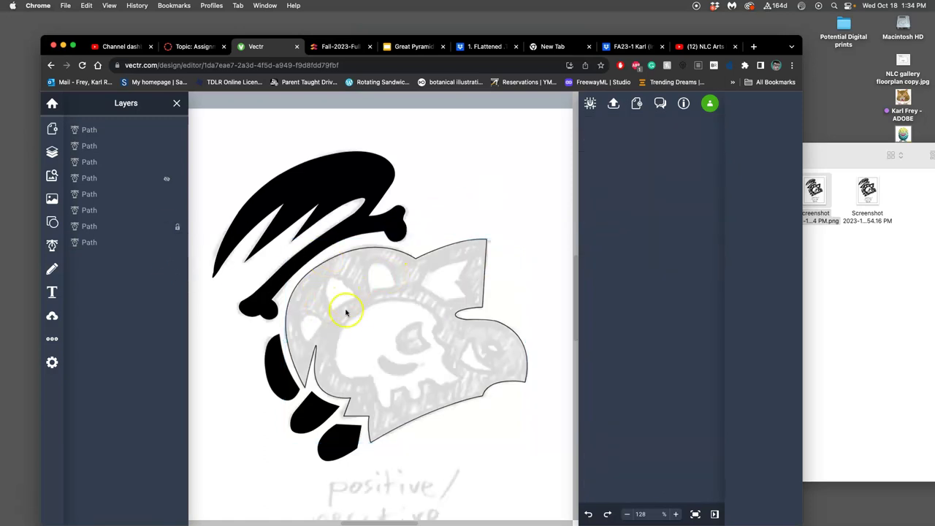
Trace the pointed, round-topped white cutout behind the skull's forehead as a closed path about 43 by 52 px with the Pen tool
{"action": "scroll", "coordinate": [387, 348], "scroll_direction": "left", "scroll_amount": 2}
{"action": "scroll", "coordinate": [377, 339], "scroll_direction": "up", "scroll_amount": 5}
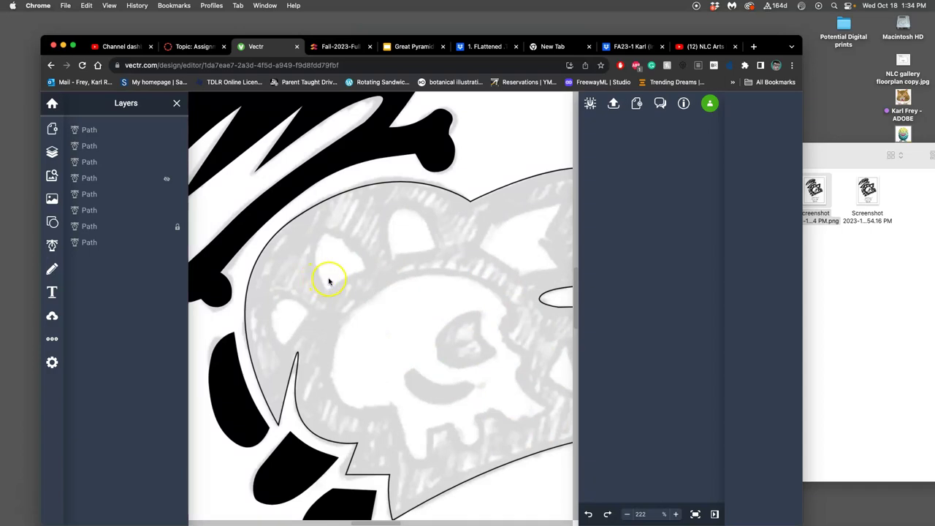
{"action": "left_click", "coordinate": [51, 245]}
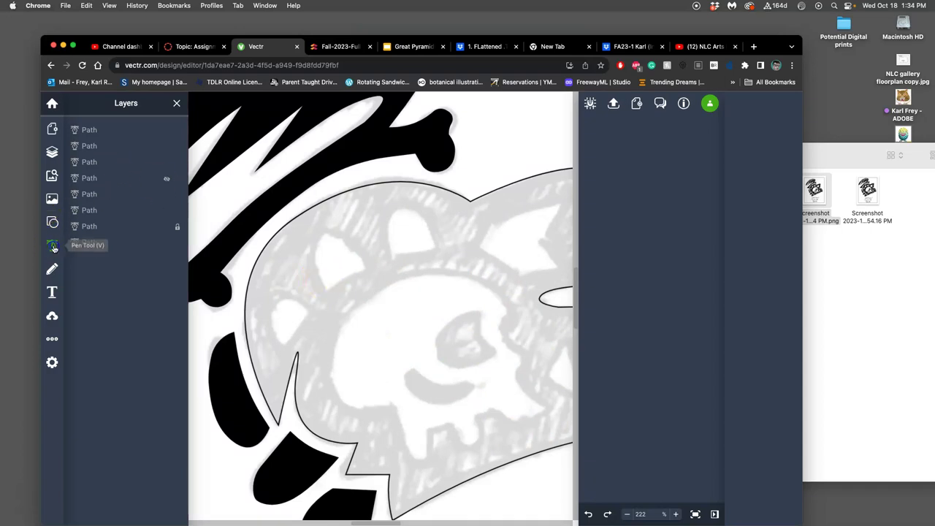
{"action": "left_click", "coordinate": [326, 291]}
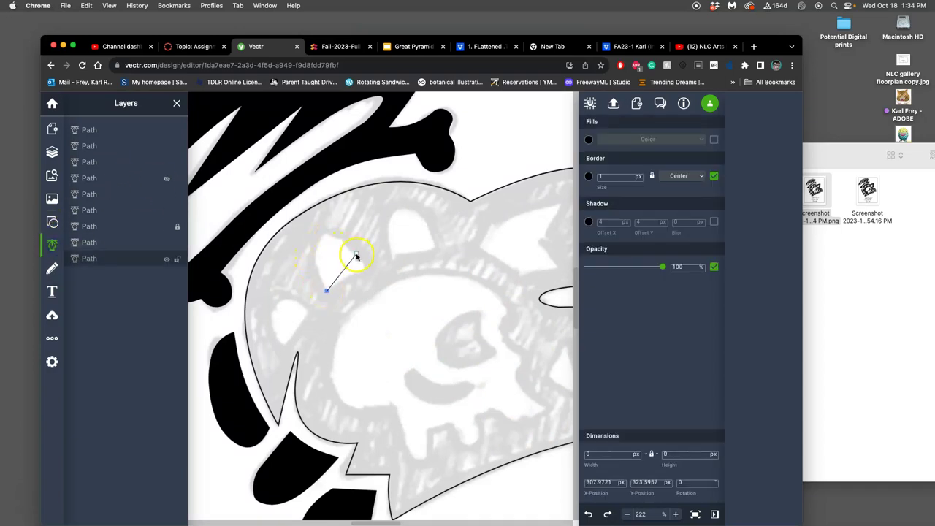
{"action": "left_click_drag", "start_coordinate": [364, 270], "coordinate": [436, 357]}
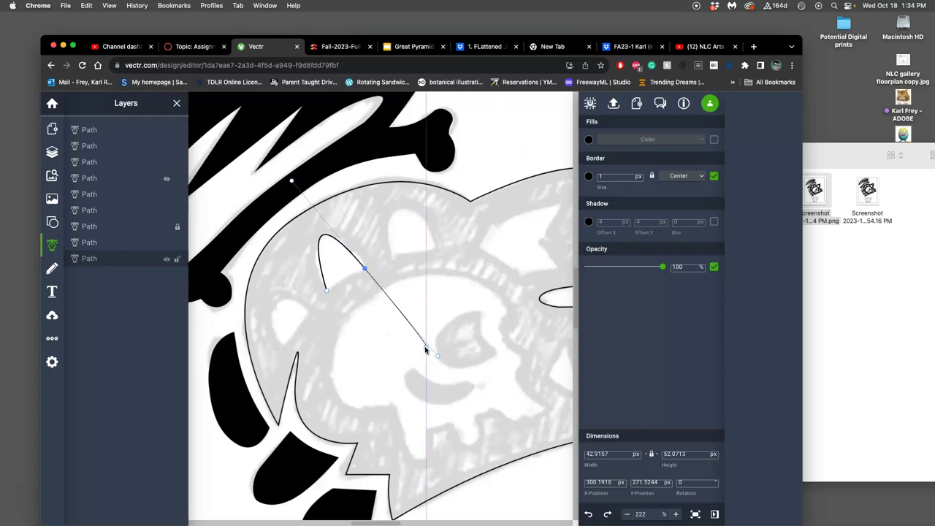
{"action": "left_click", "coordinate": [437, 356]}
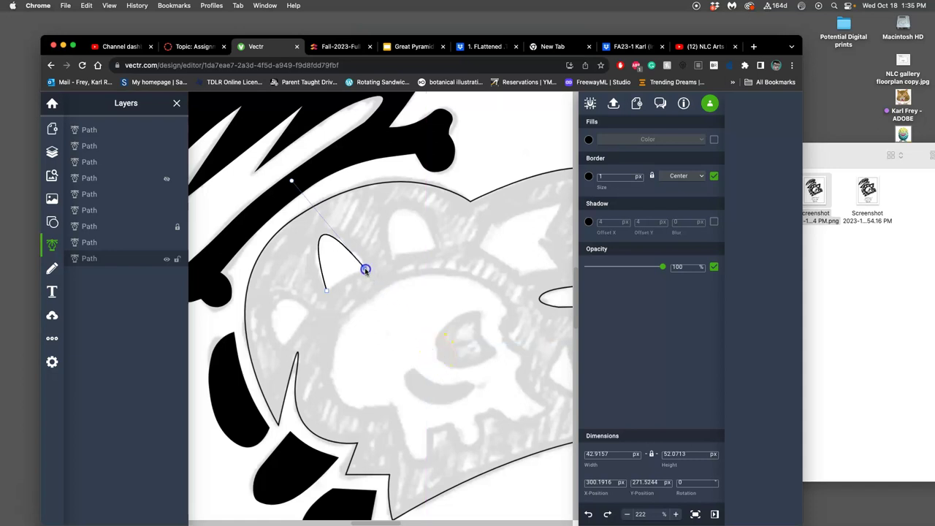
{"action": "left_click", "coordinate": [326, 290]}
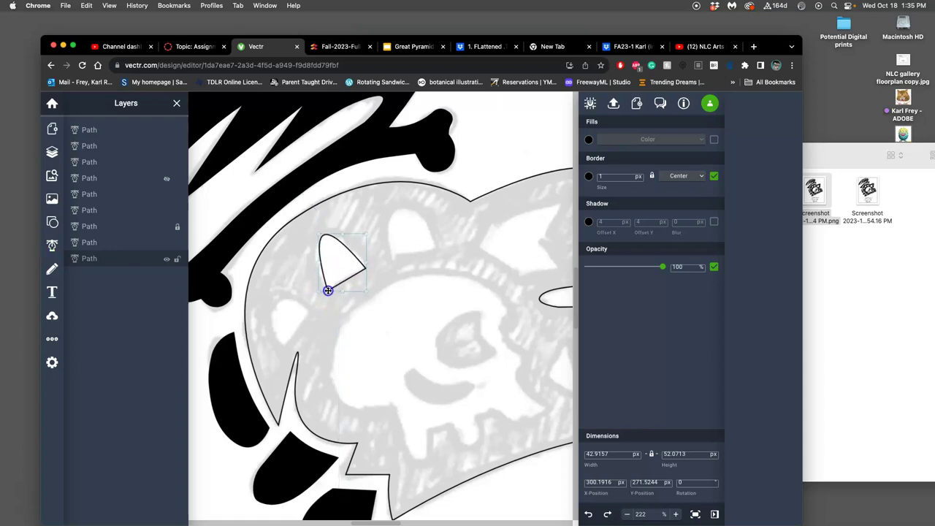
{"action": "left_click", "coordinate": [328, 290]}
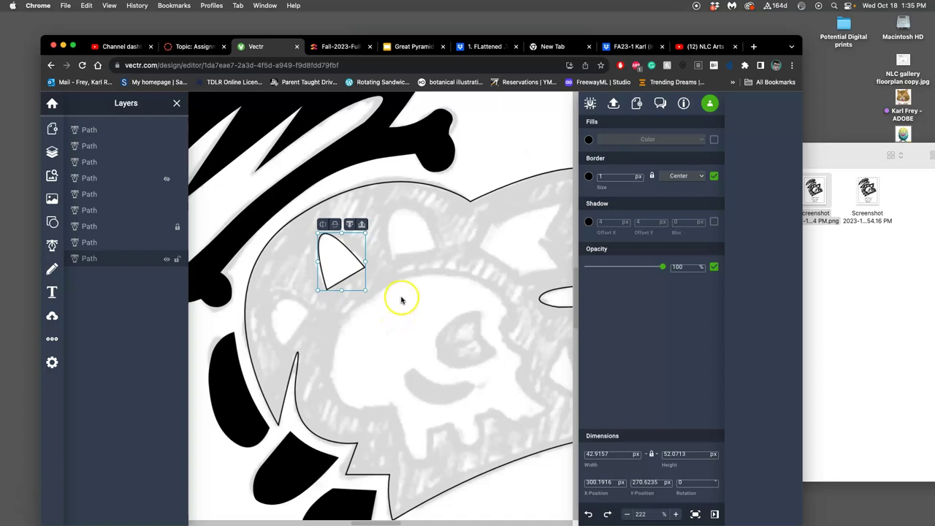
Select only the newly traced cutout shape inside the head and turn on its black fill
{"action": "left_click", "coordinate": [348, 260], "text": "shift"}
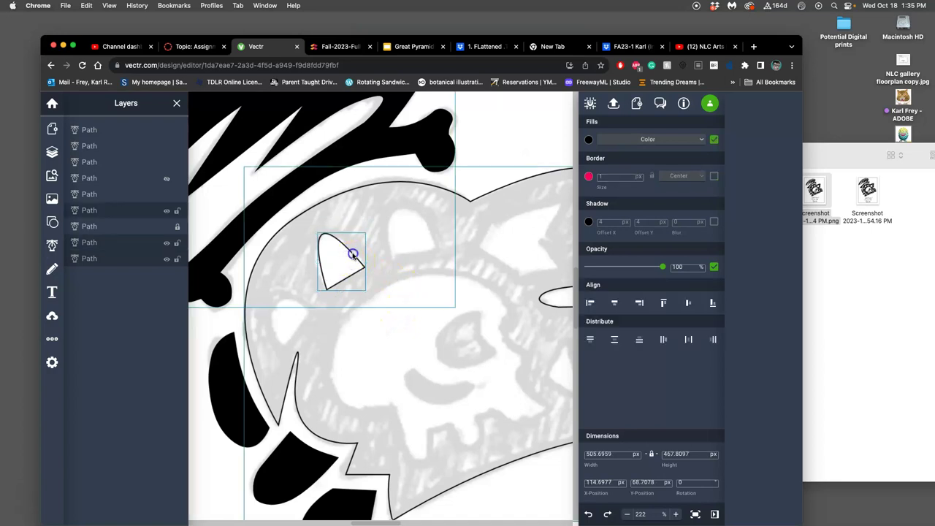
{"action": "left_click", "coordinate": [346, 263]}
{"action": "left_click", "coordinate": [392, 267]}
{"action": "left_click", "coordinate": [397, 328]}
{"action": "left_click", "coordinate": [384, 290]}
{"action": "left_click", "coordinate": [713, 139]}
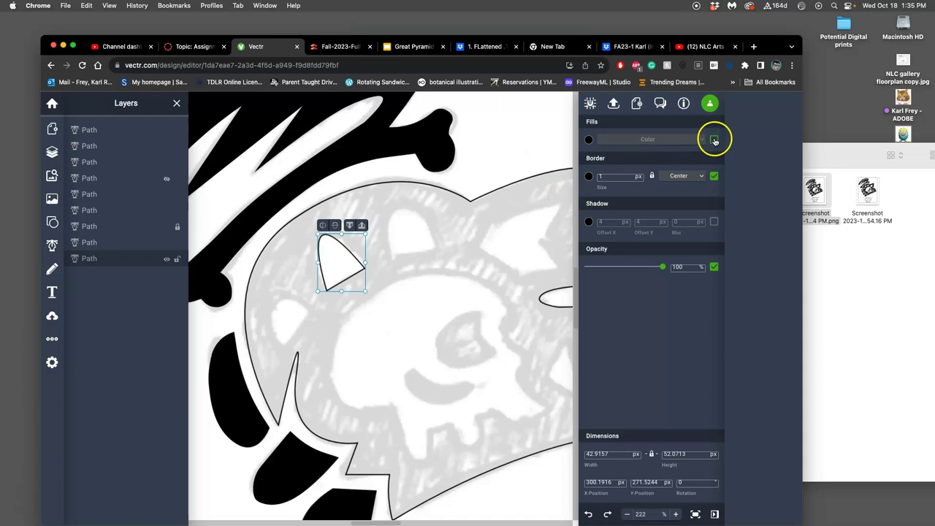
Try deleting a node from the black cutout's path in point editing, and undo the deletion
{"action": "double_click", "coordinate": [339, 267]}
{"action": "double_click", "coordinate": [340, 266]}
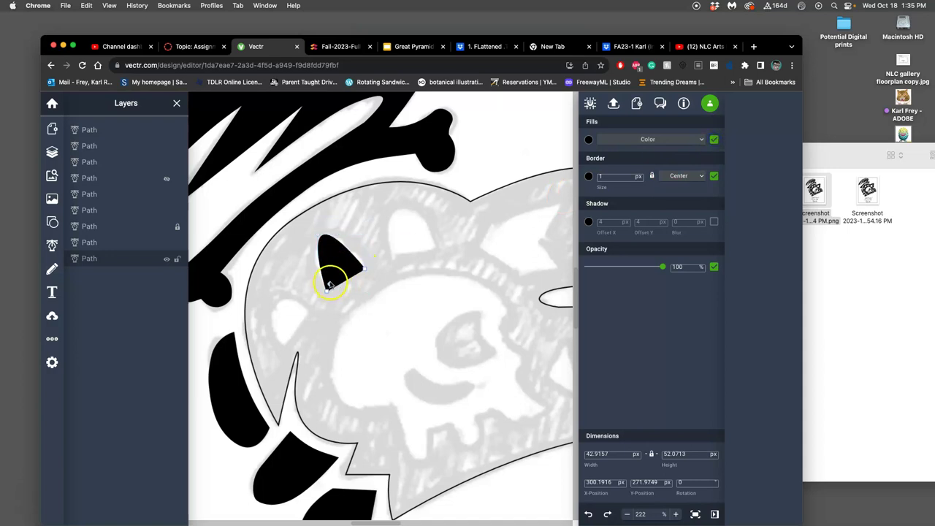
{"action": "key", "text": "BackSpace"}
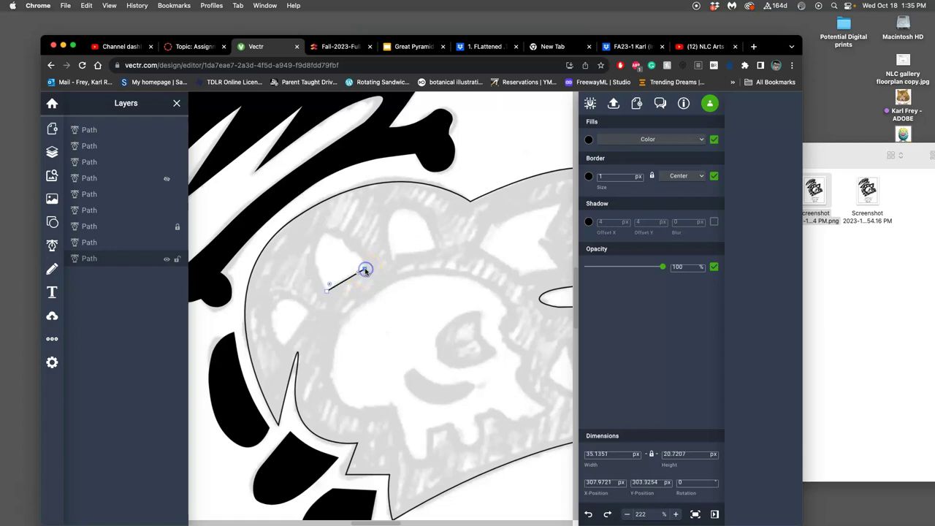
{"action": "key", "text": "super+z"}
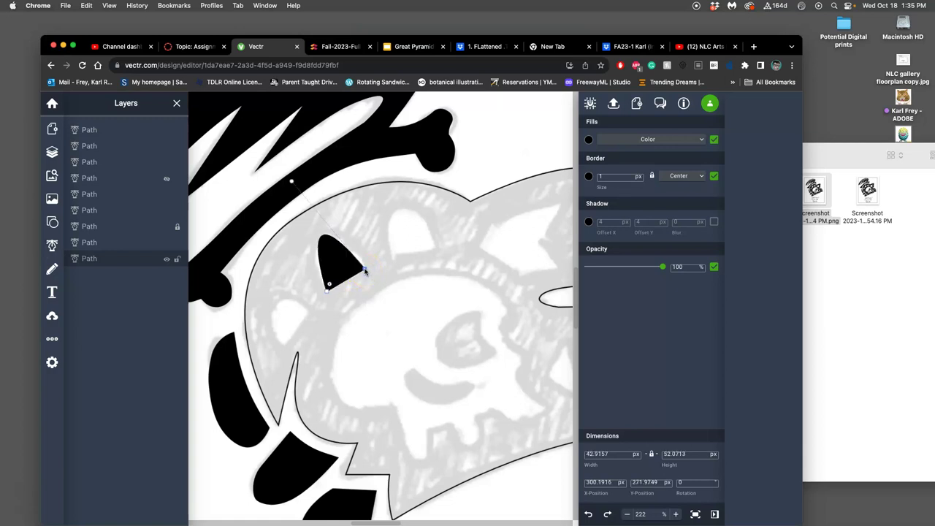